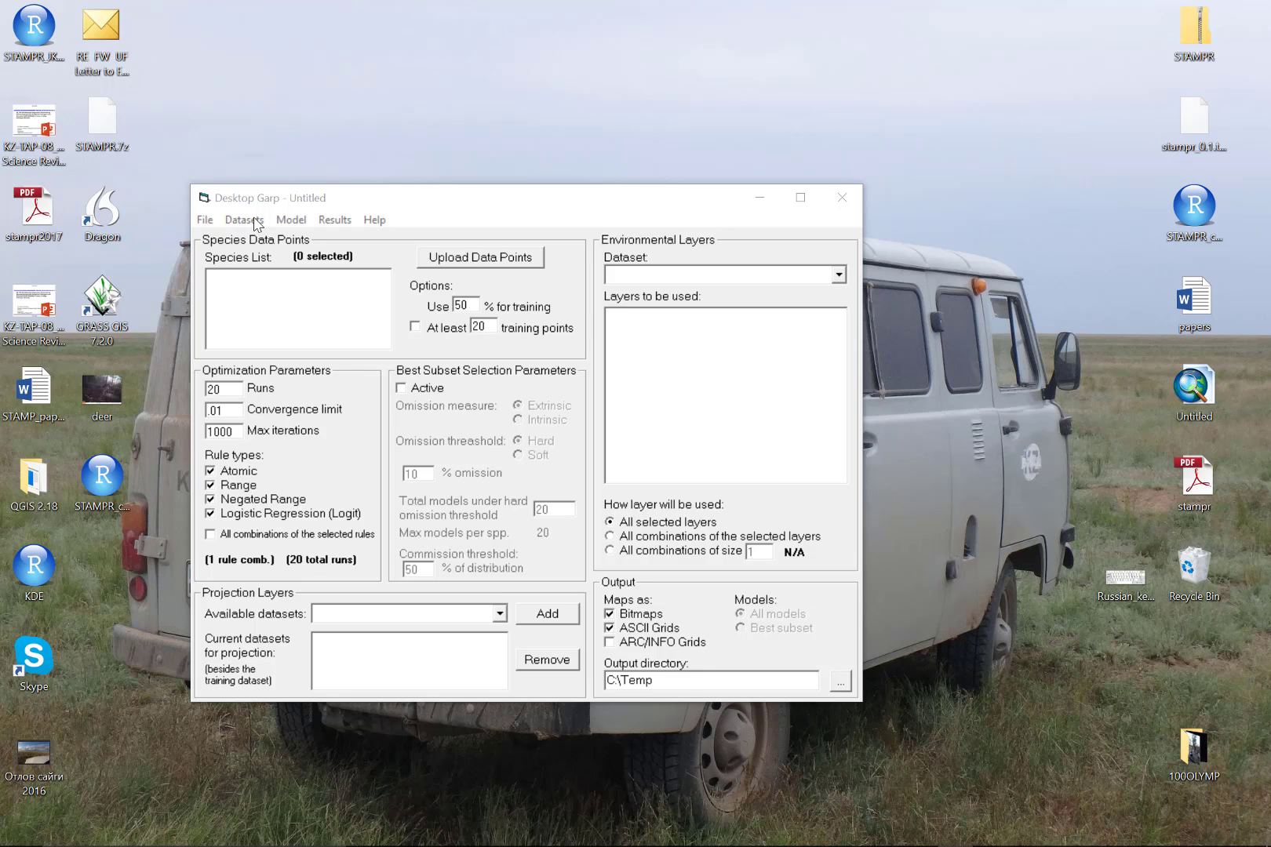
- Open the data-points file chooser and browse from the recent Chobe_garp folder to garpdata > 2004
{"action": "left_click", "coordinate": [500, 259]}
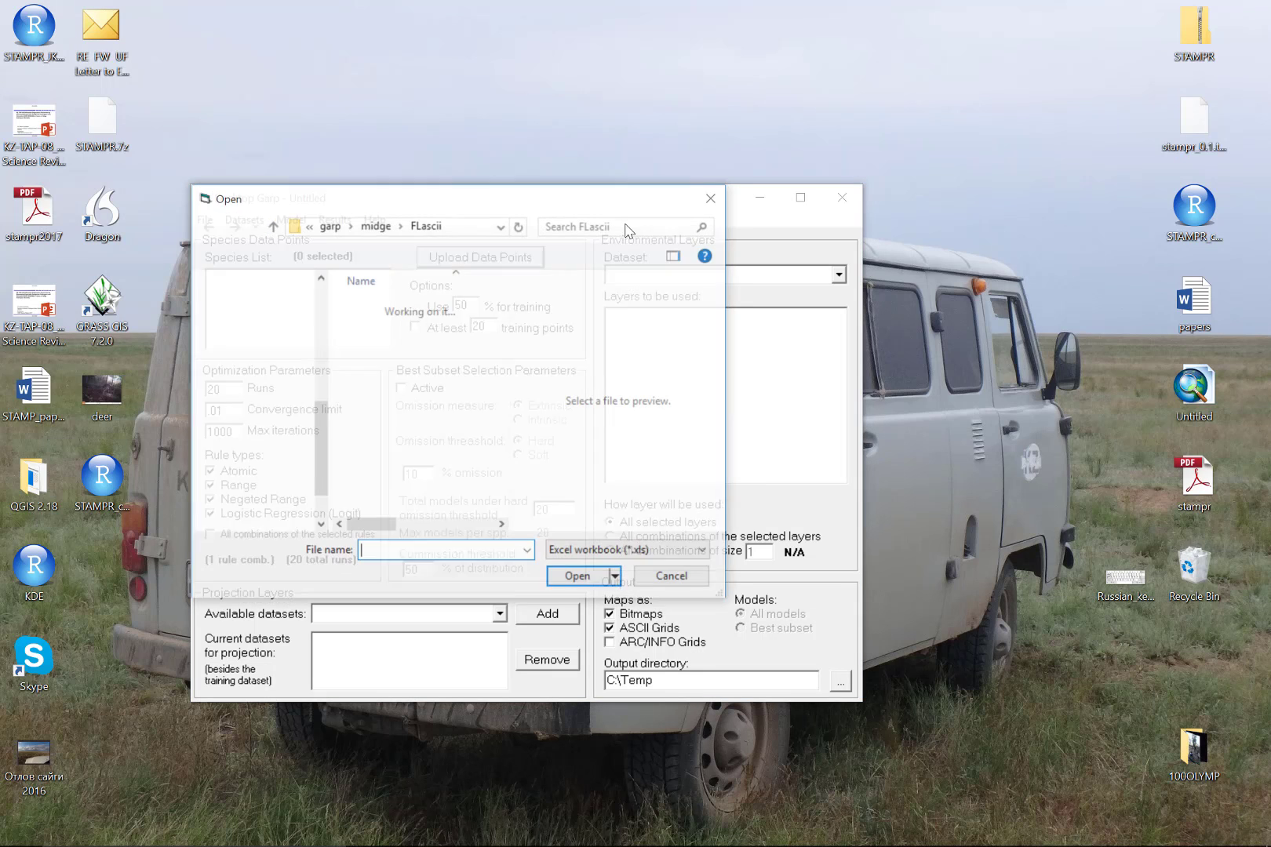
{"action": "left_click", "coordinate": [502, 227]}
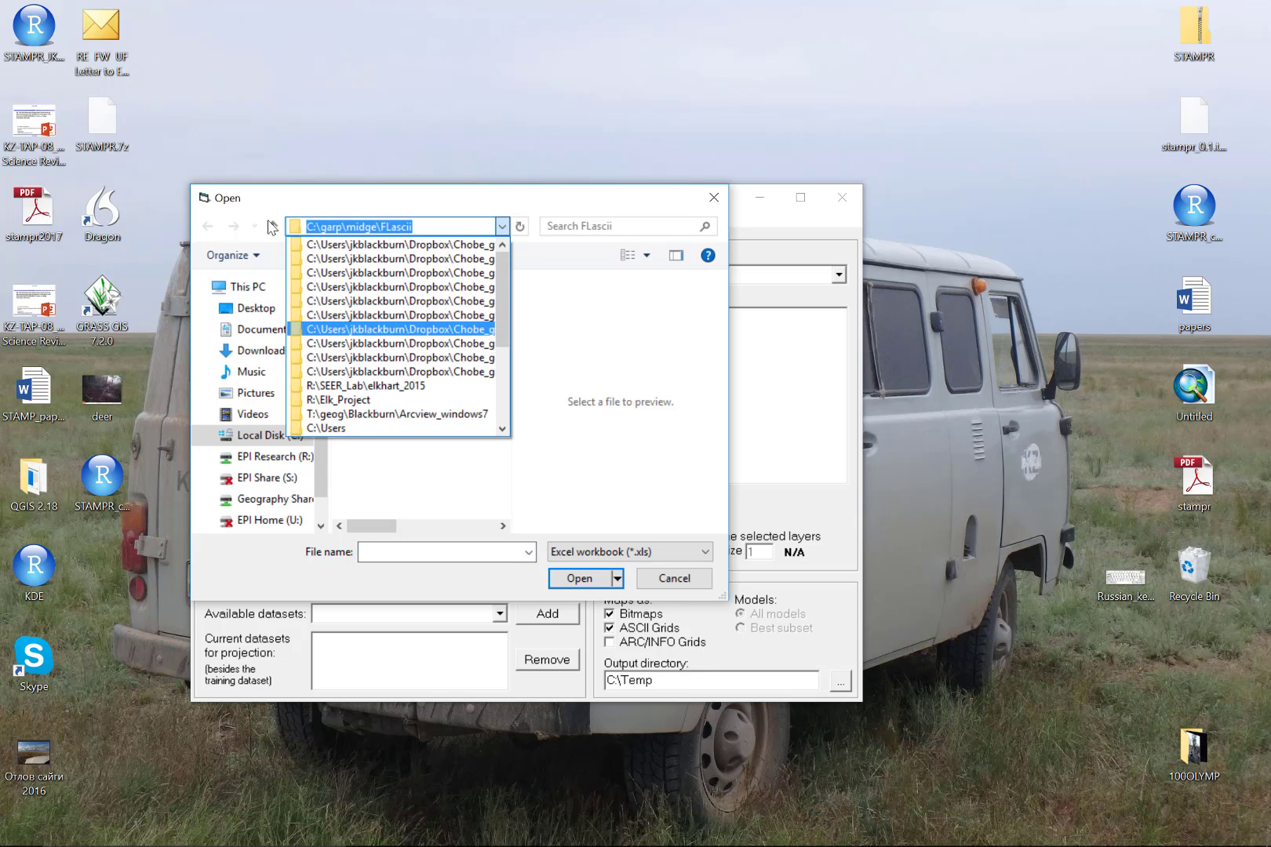
{"action": "left_click", "coordinate": [419, 315]}
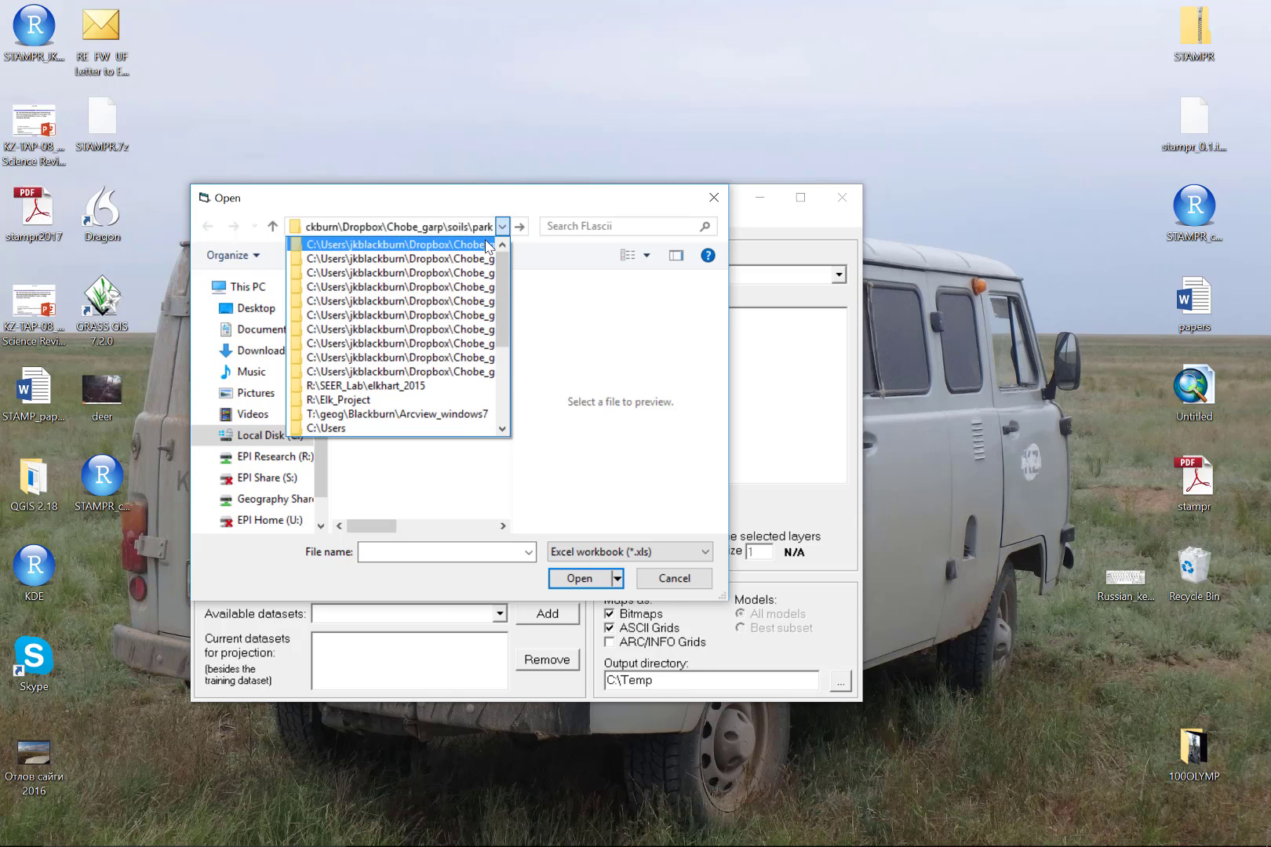
{"action": "left_click", "coordinate": [488, 245]}
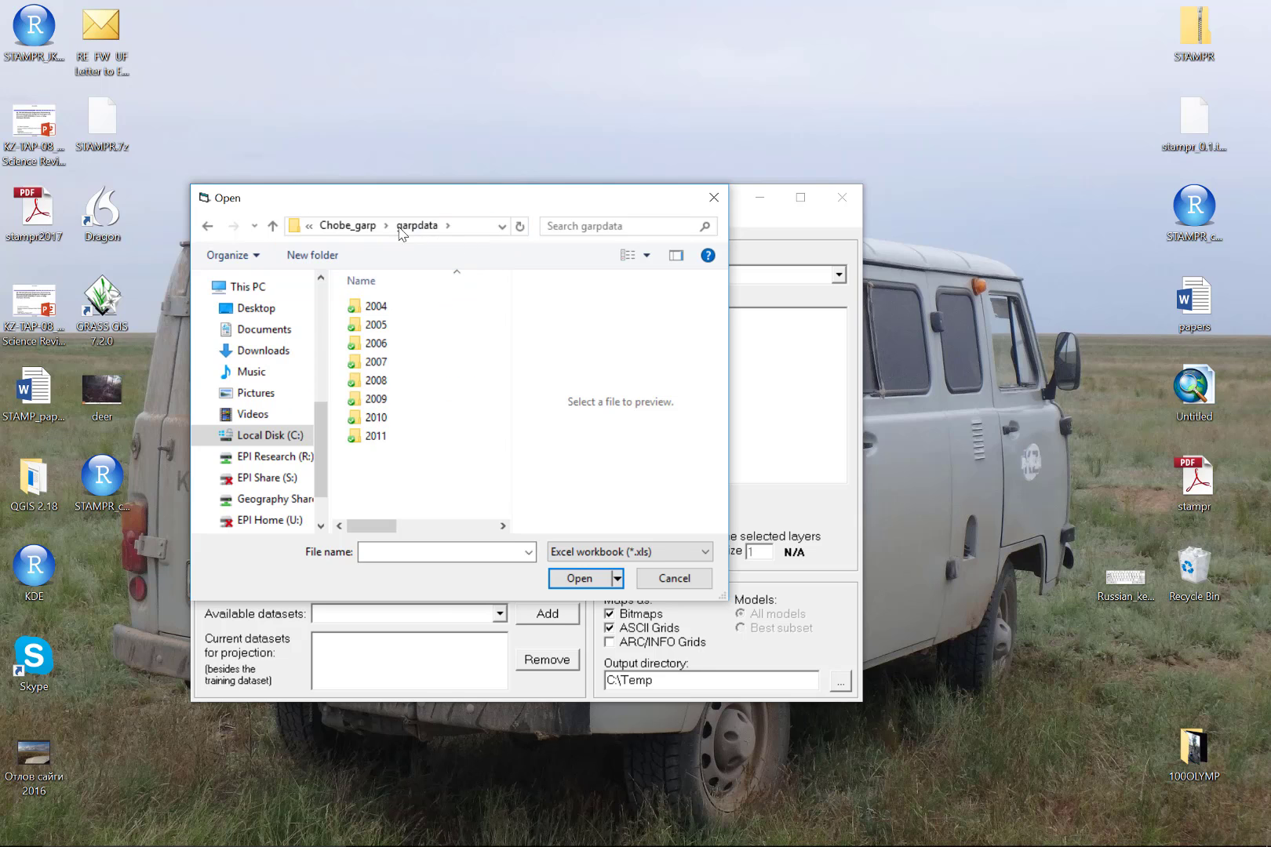
{"action": "left_click", "coordinate": [353, 226]}
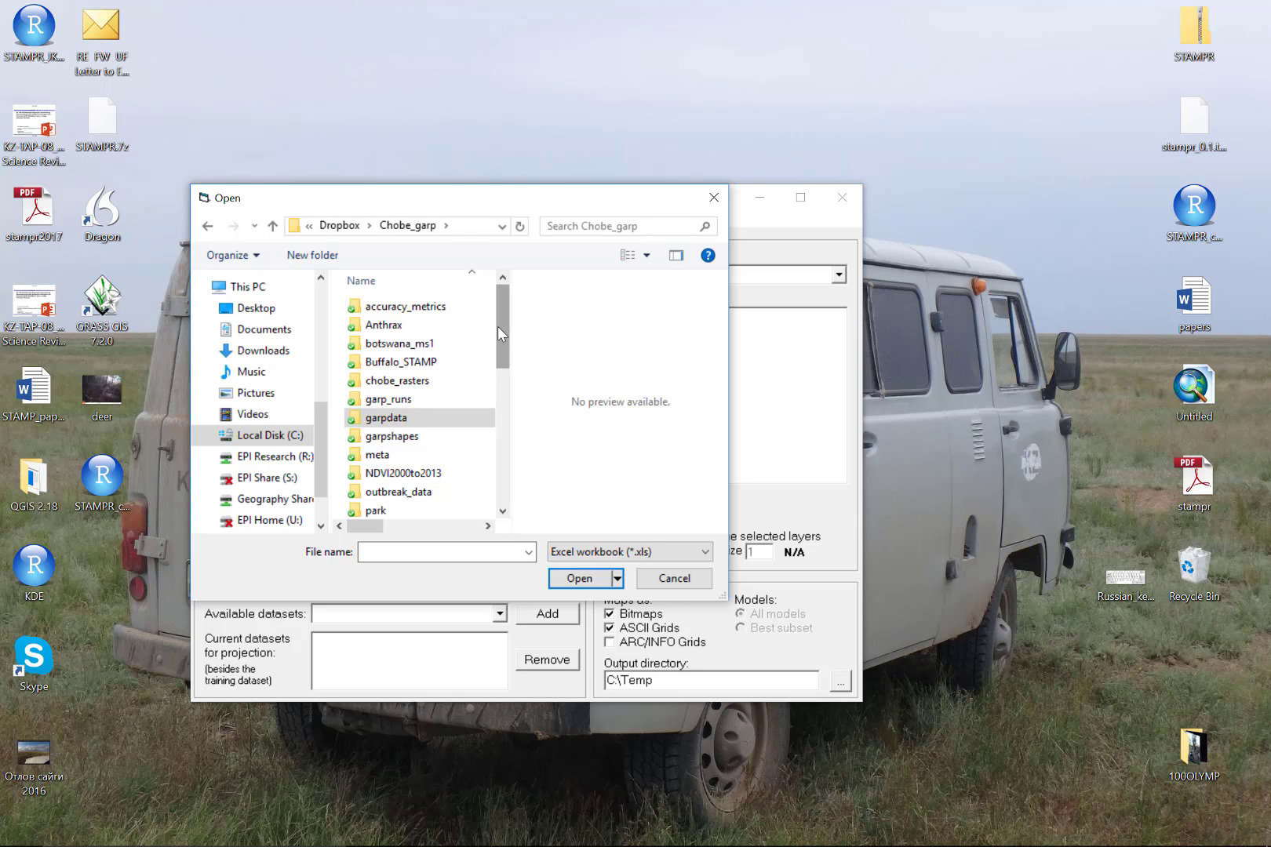
{"action": "double_click", "coordinate": [400, 492]}
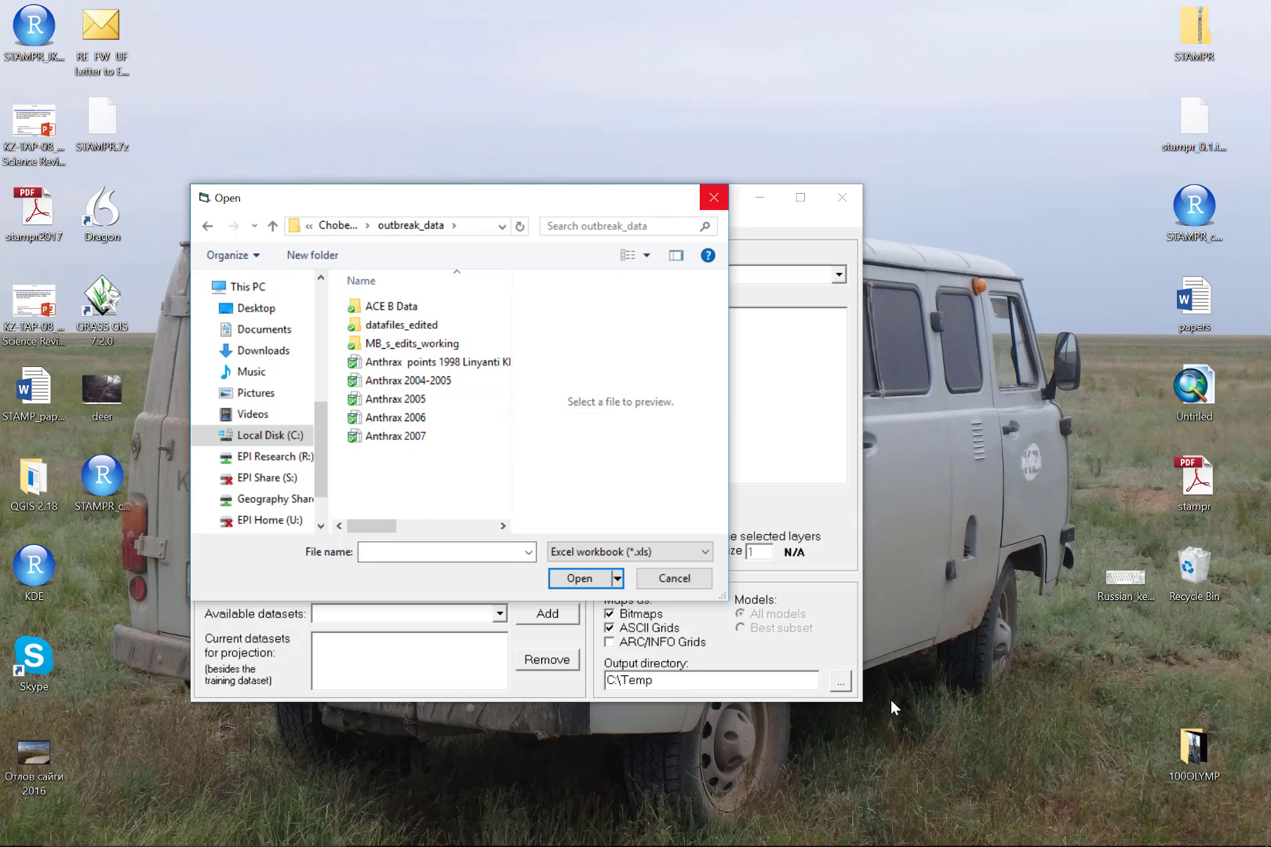
{"action": "mouse_move", "coordinate": [894, 843]}
{"action": "left_click", "coordinate": [957, 838]}
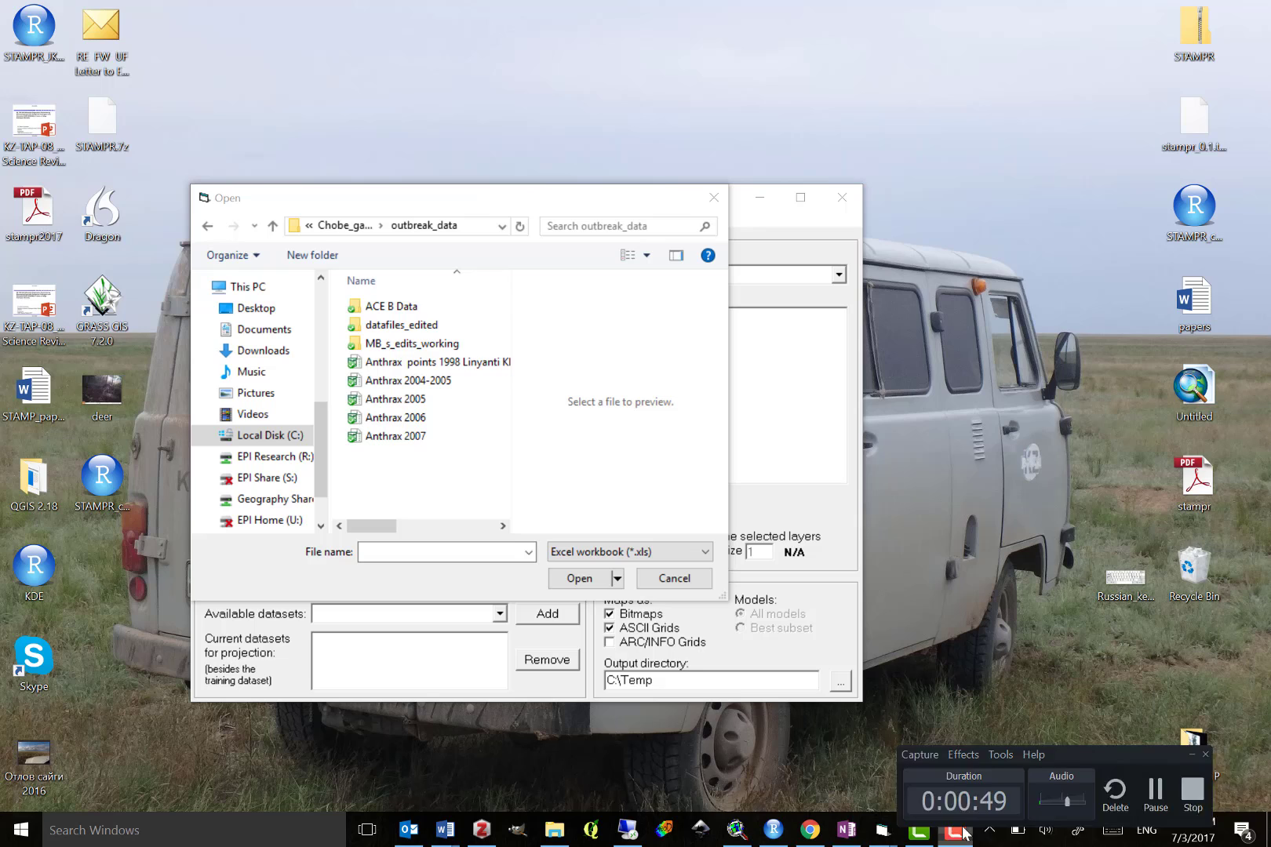
{"action": "left_click", "coordinate": [1208, 802]}
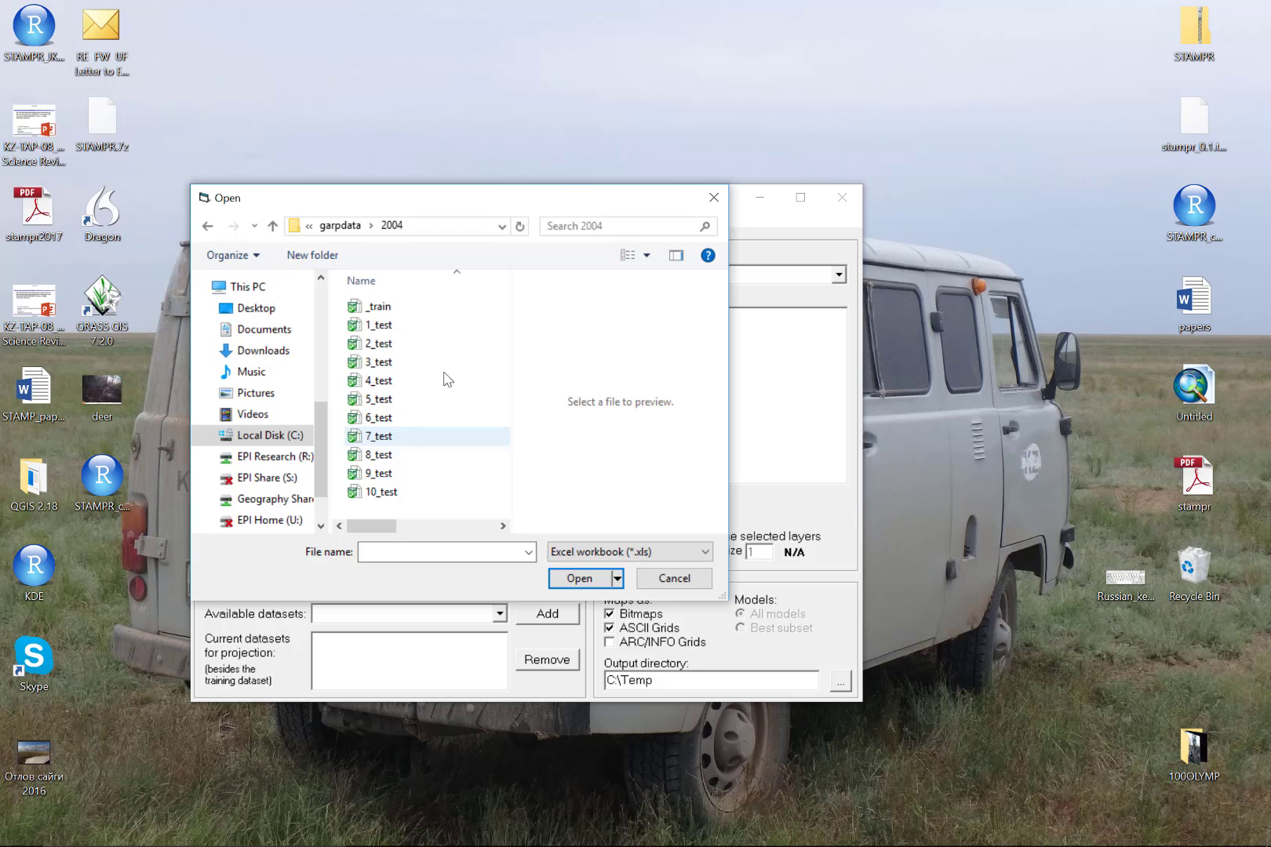
- Upload the _train data file, loading species 20041 through 200410 with 261 points each
{"action": "left_click", "coordinate": [410, 314]}
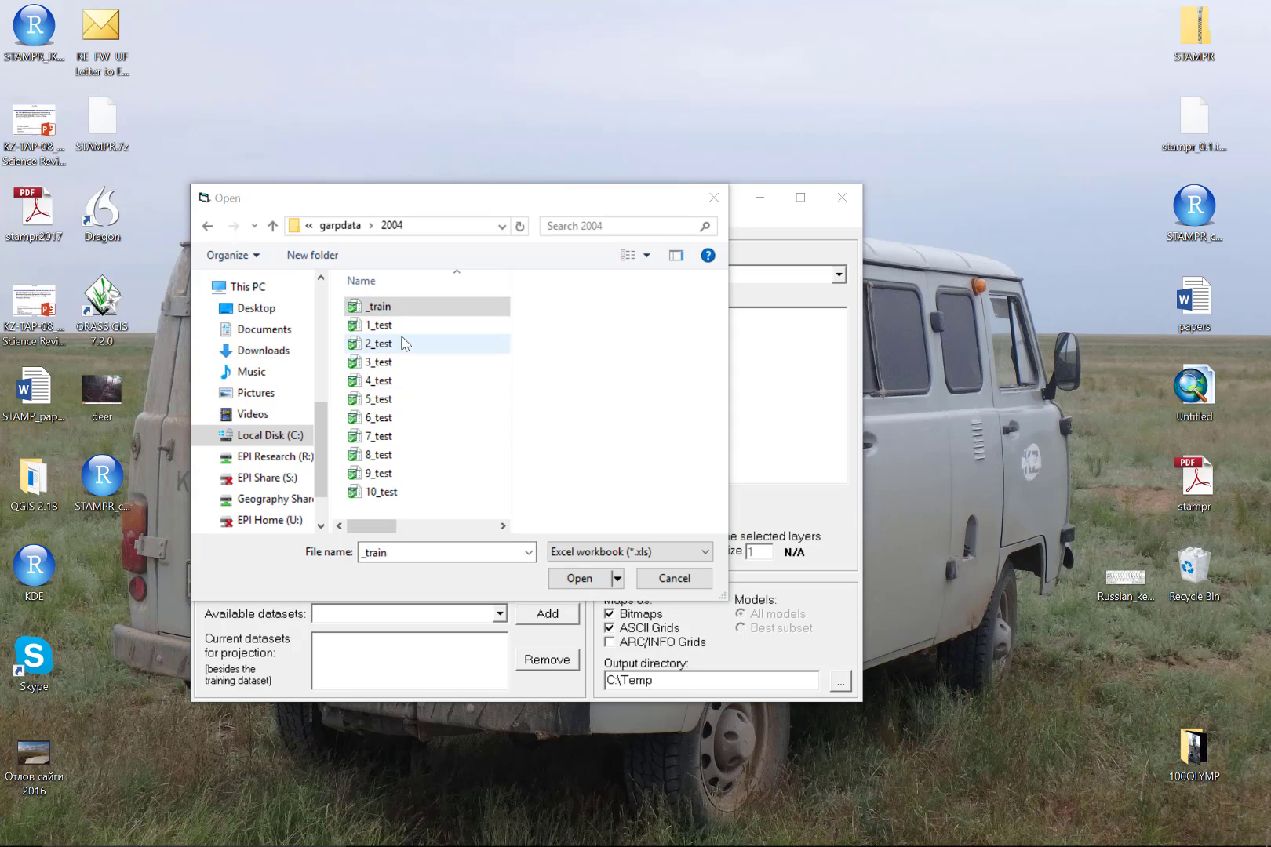
{"action": "left_click", "coordinate": [580, 579]}
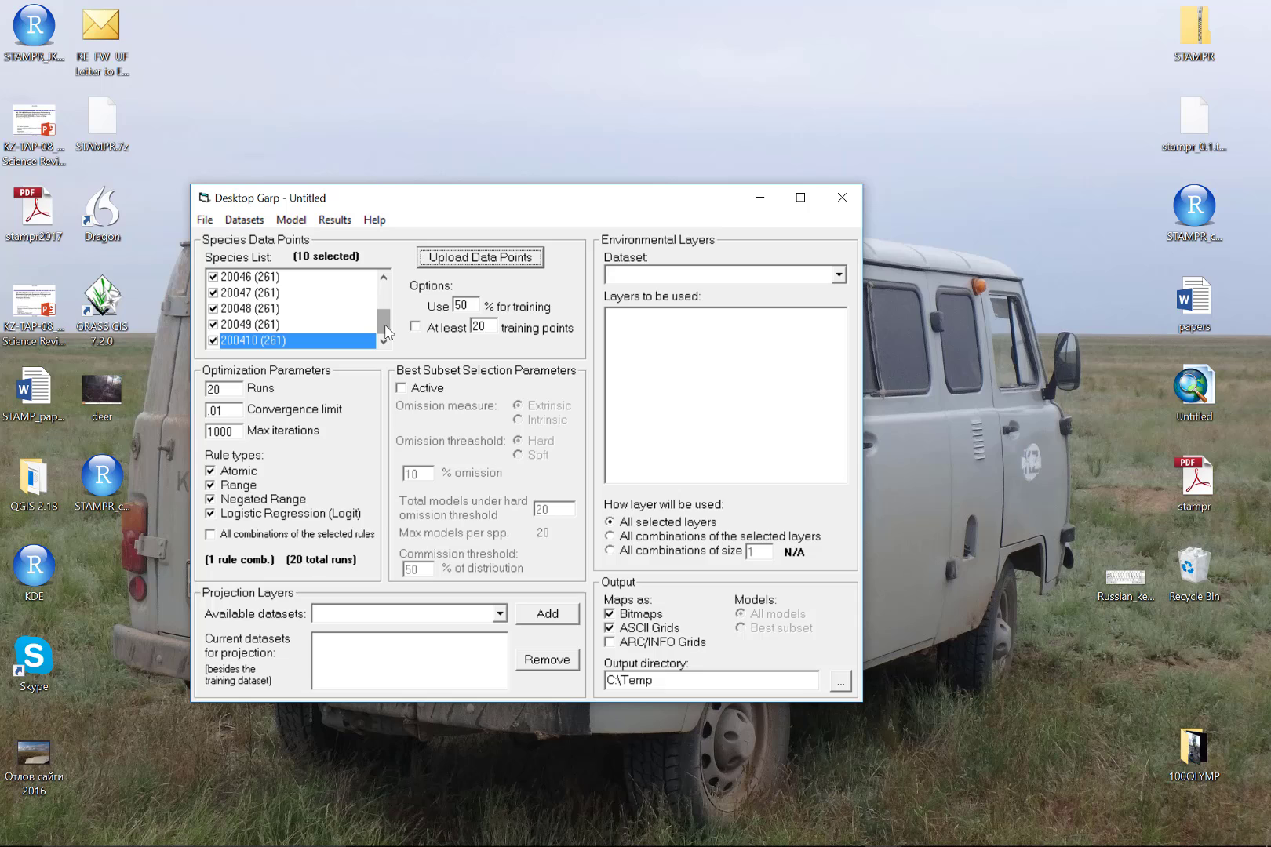
- Scroll through the Species List to review the ten loaded species, 20041 to 200410
{"action": "left_click_drag", "start_coordinate": [385, 331], "coordinate": [382, 284]}
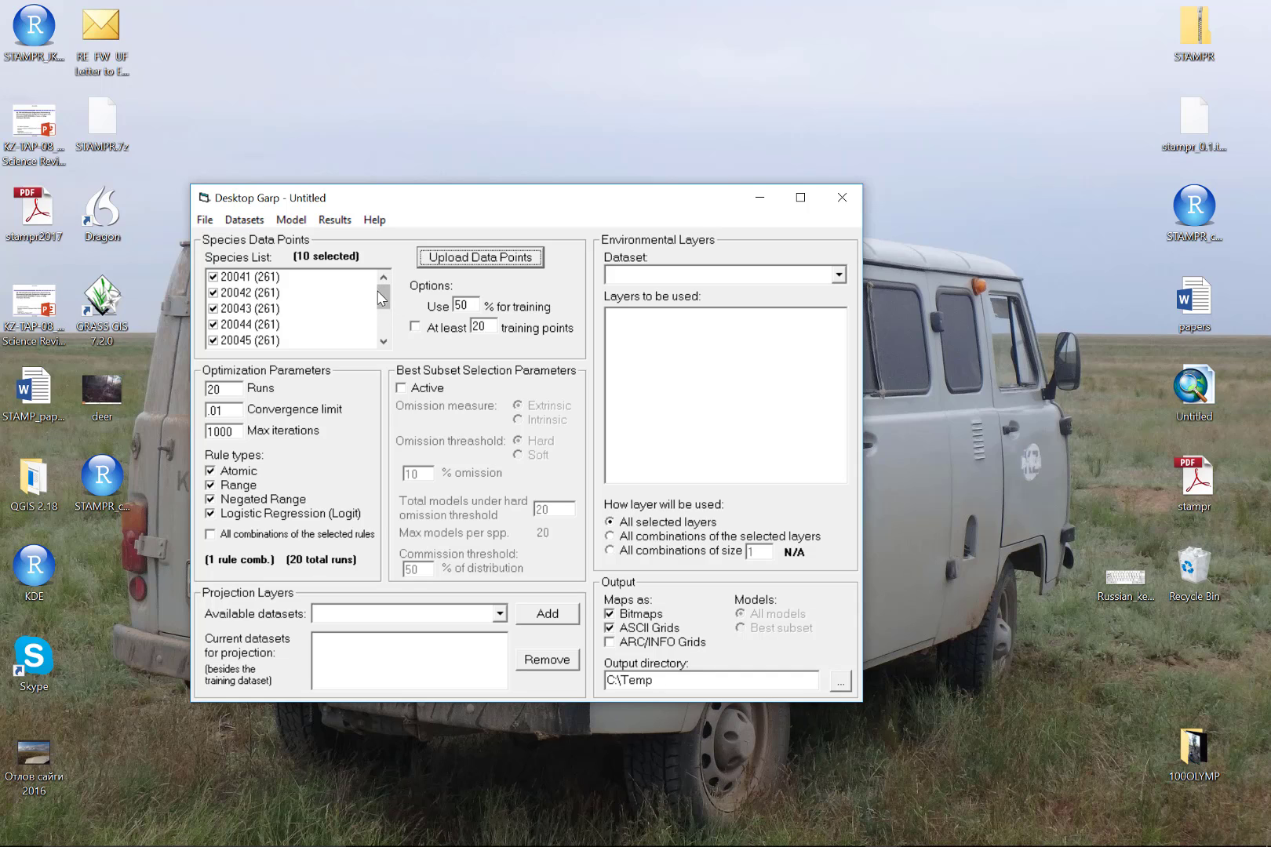
{"action": "left_click_drag", "start_coordinate": [382, 295], "coordinate": [392, 331]}
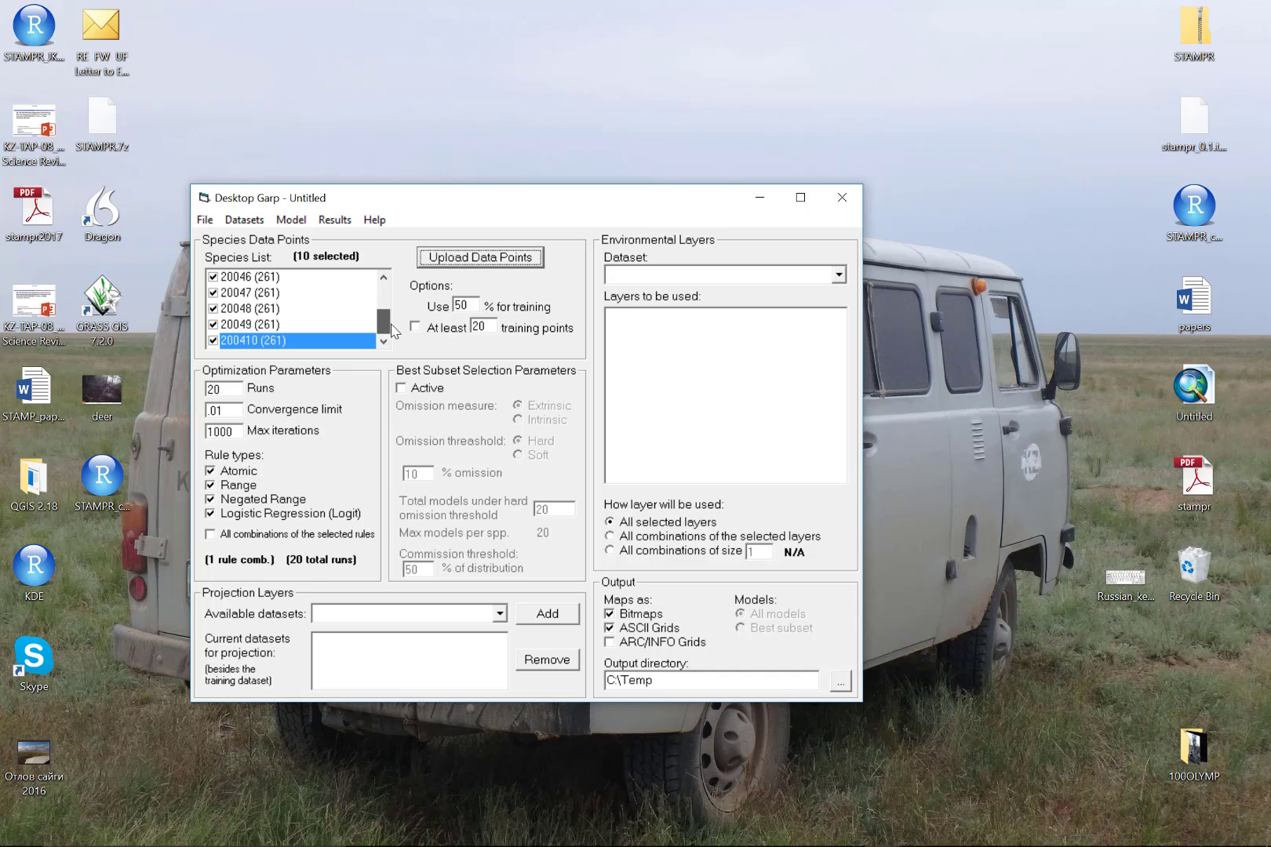
{"action": "left_click_drag", "start_coordinate": [392, 331], "coordinate": [393, 272]}
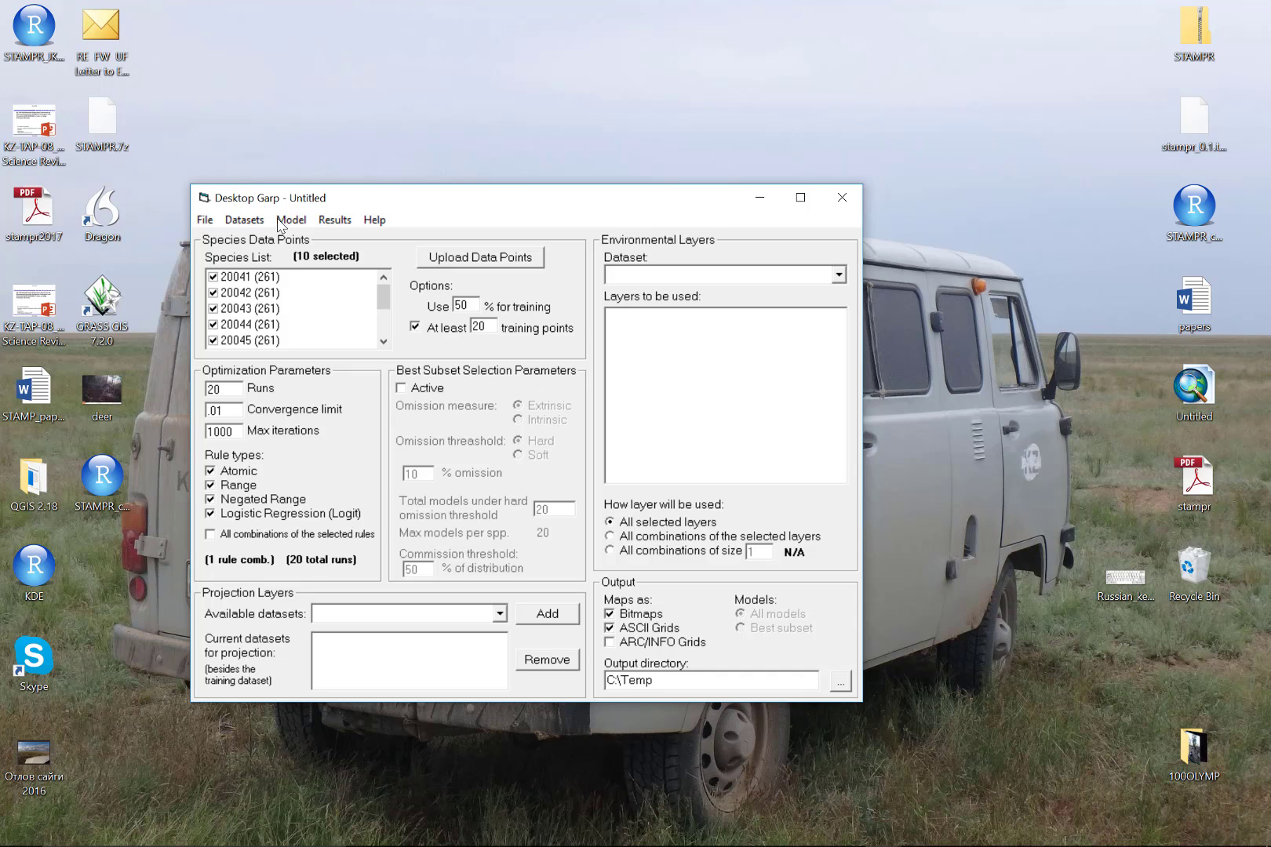
- Turn off the 'At least 20 training points' requirement and use 75% of points for training
{"action": "left_click", "coordinate": [416, 328]}
{"action": "left_click", "coordinate": [415, 326]}
{"action": "left_click_drag", "start_coordinate": [471, 304], "coordinate": [444, 306]}
{"action": "type", "text": "75"}
- Set Runs to 200 and activate Best Subset Selection
{"action": "left_click", "coordinate": [237, 389]}
{"action": "type", "text": "0"}
{"action": "left_click", "coordinate": [401, 388]}
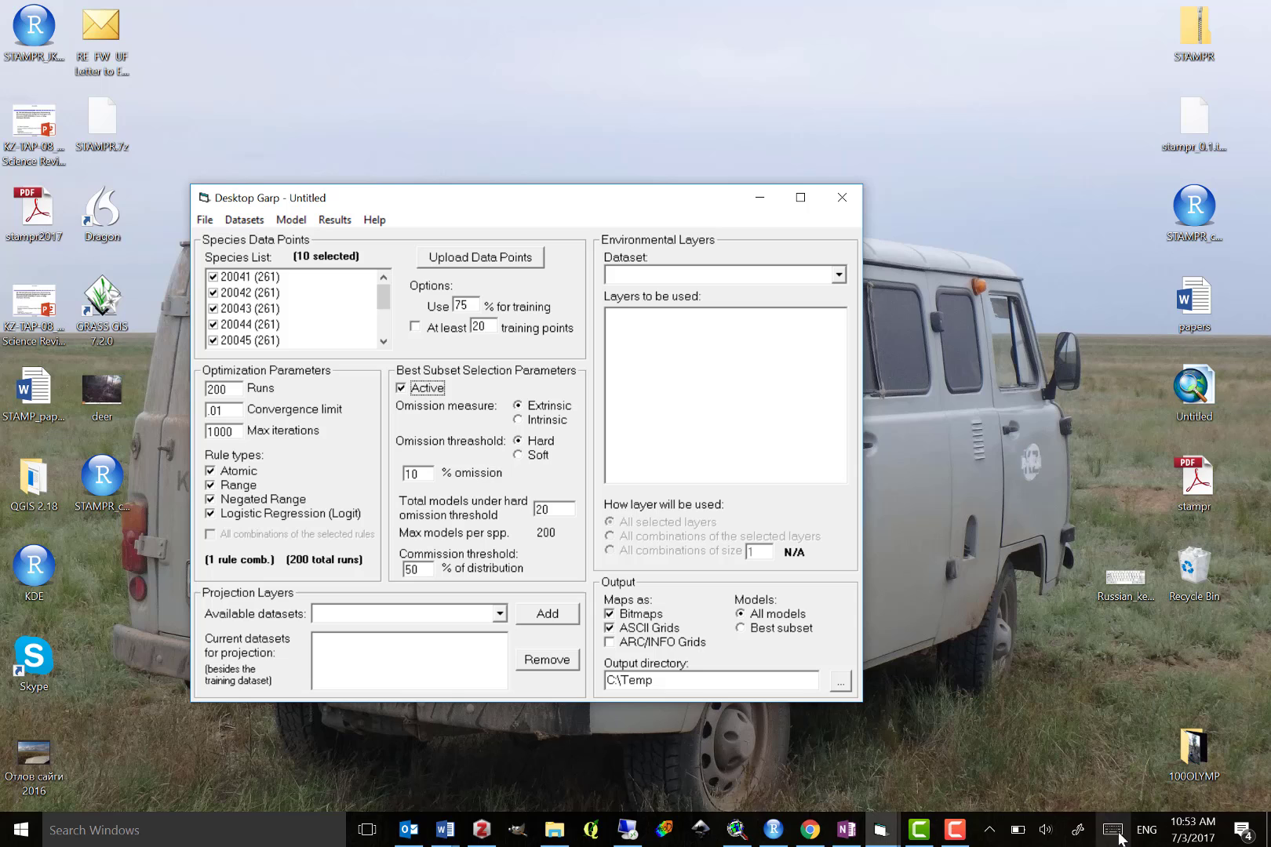
- Load chobe2004.dxl from the rasters > ascii > 2004 folder as the environmental dataset
{"action": "left_click", "coordinate": [956, 838]}
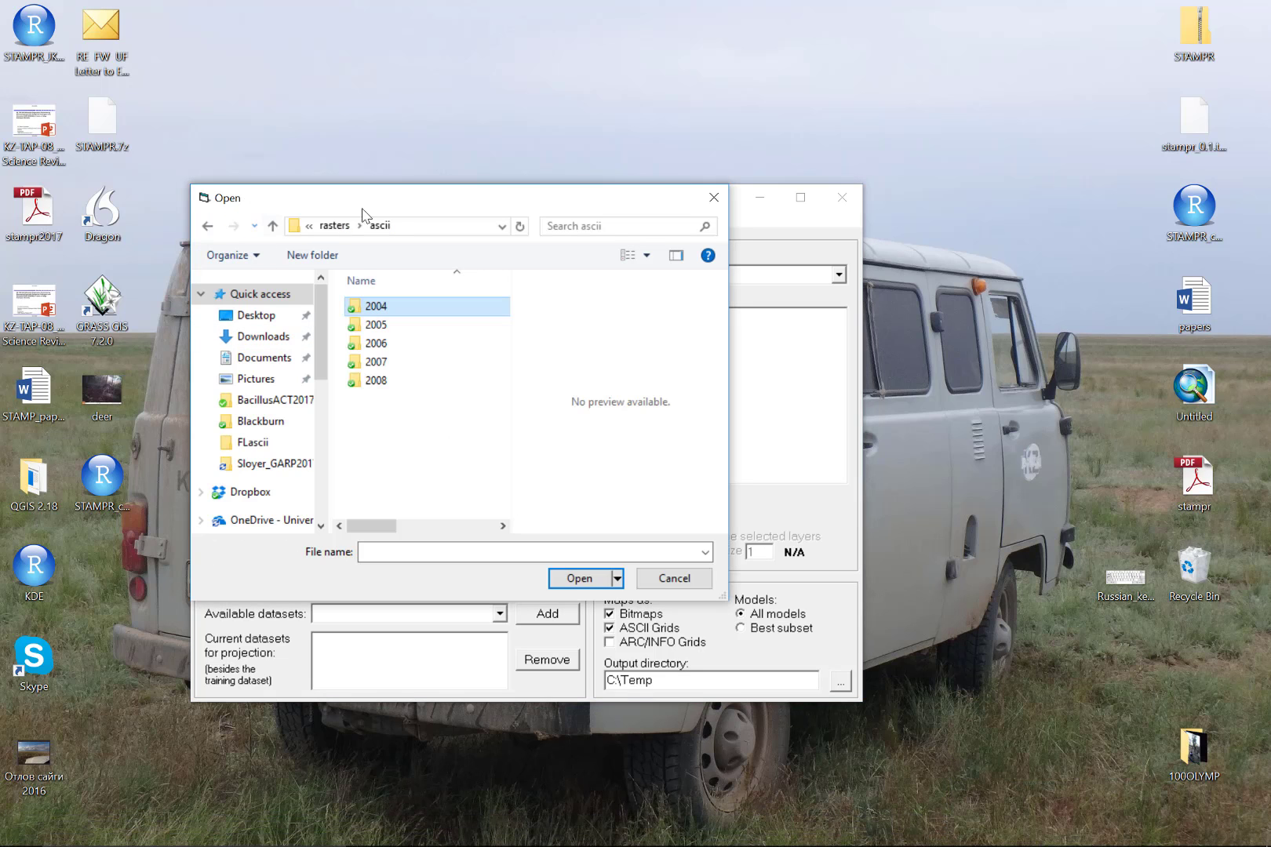
{"action": "left_click_drag", "start_coordinate": [430, 204], "coordinate": [724, 335]}
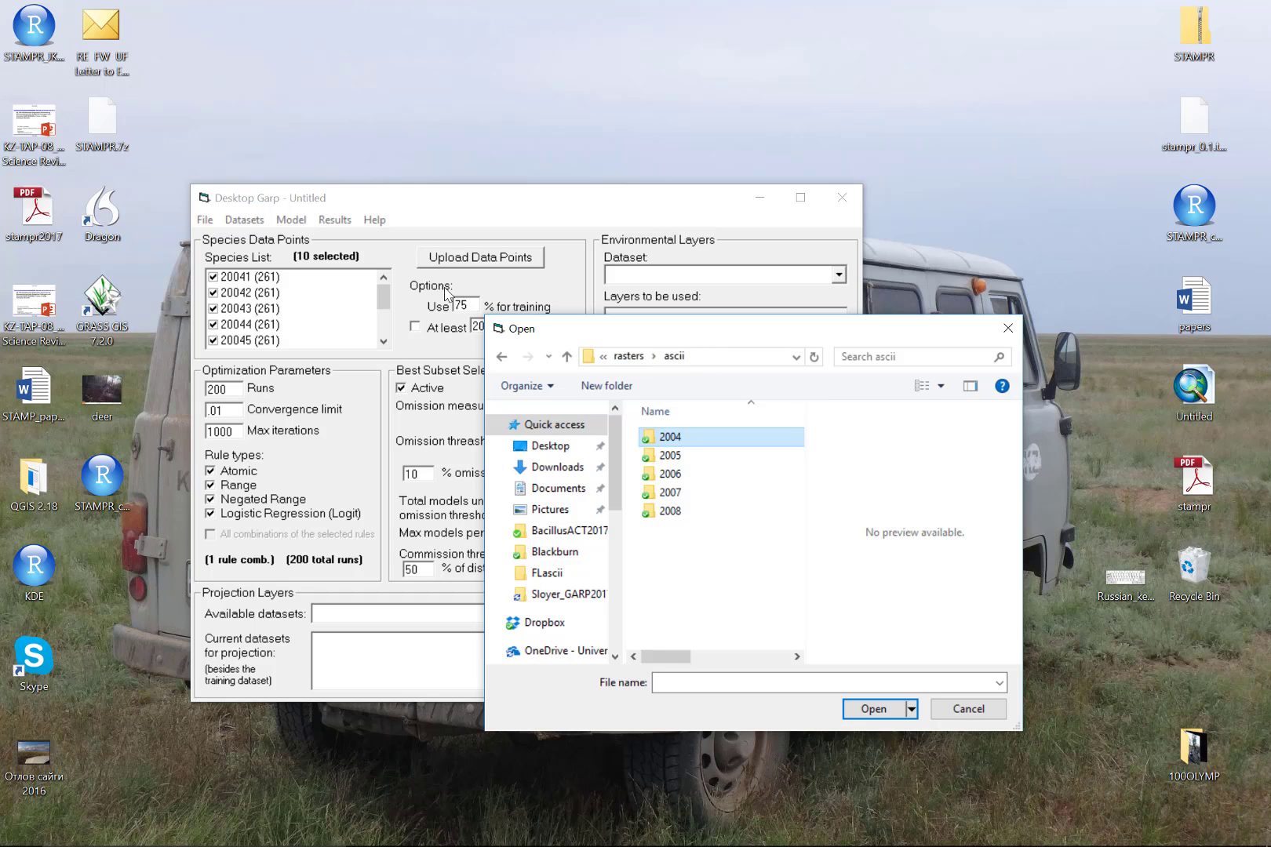
{"action": "double_click", "coordinate": [667, 437]}
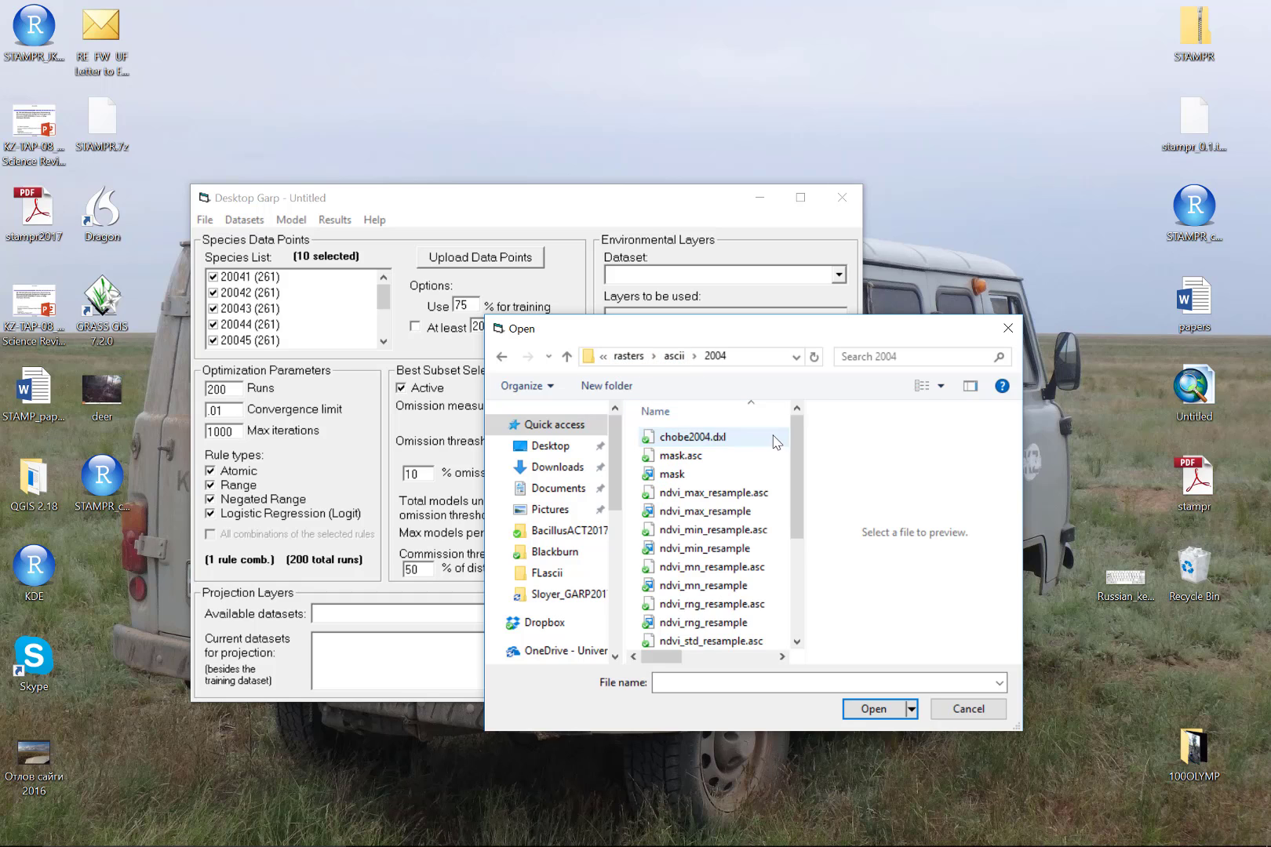
{"action": "left_click", "coordinate": [719, 439]}
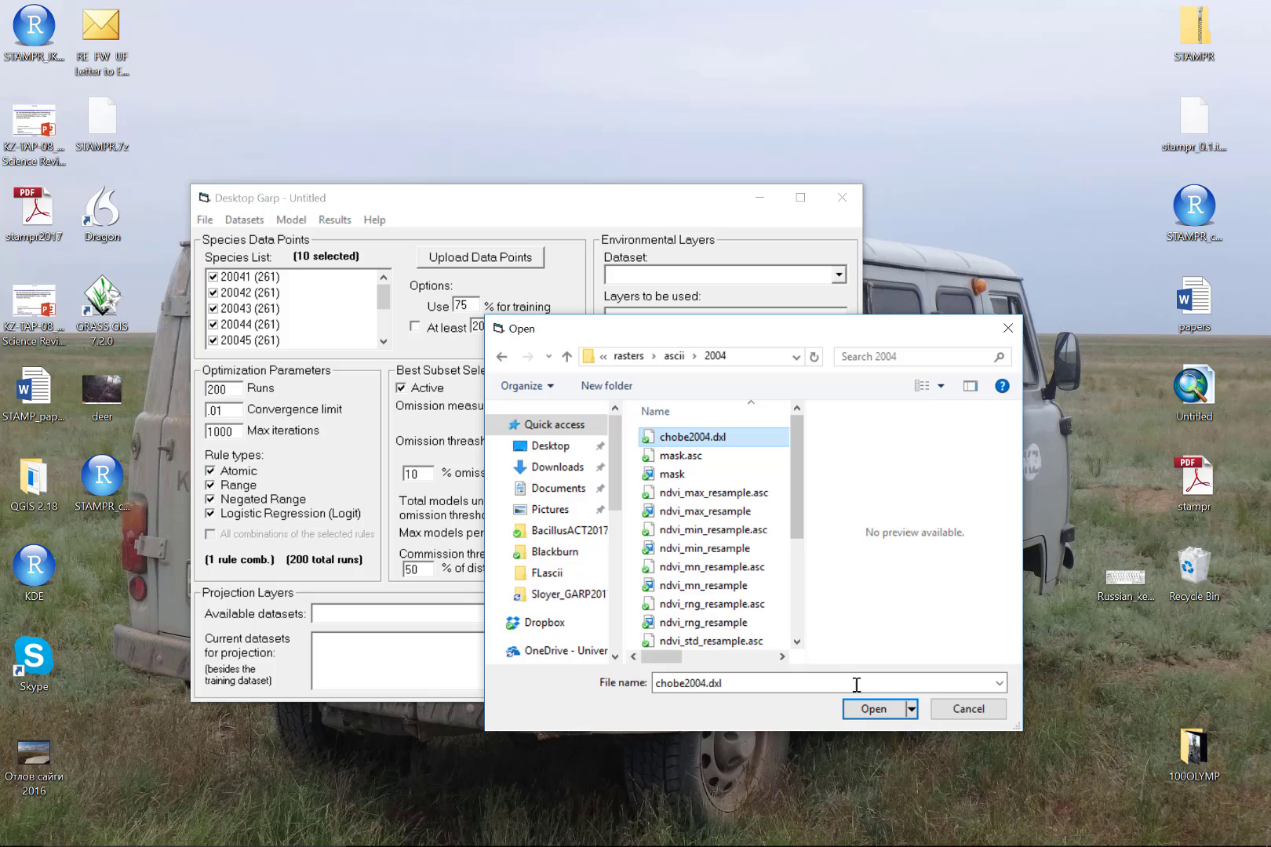
{"action": "left_click", "coordinate": [873, 709]}
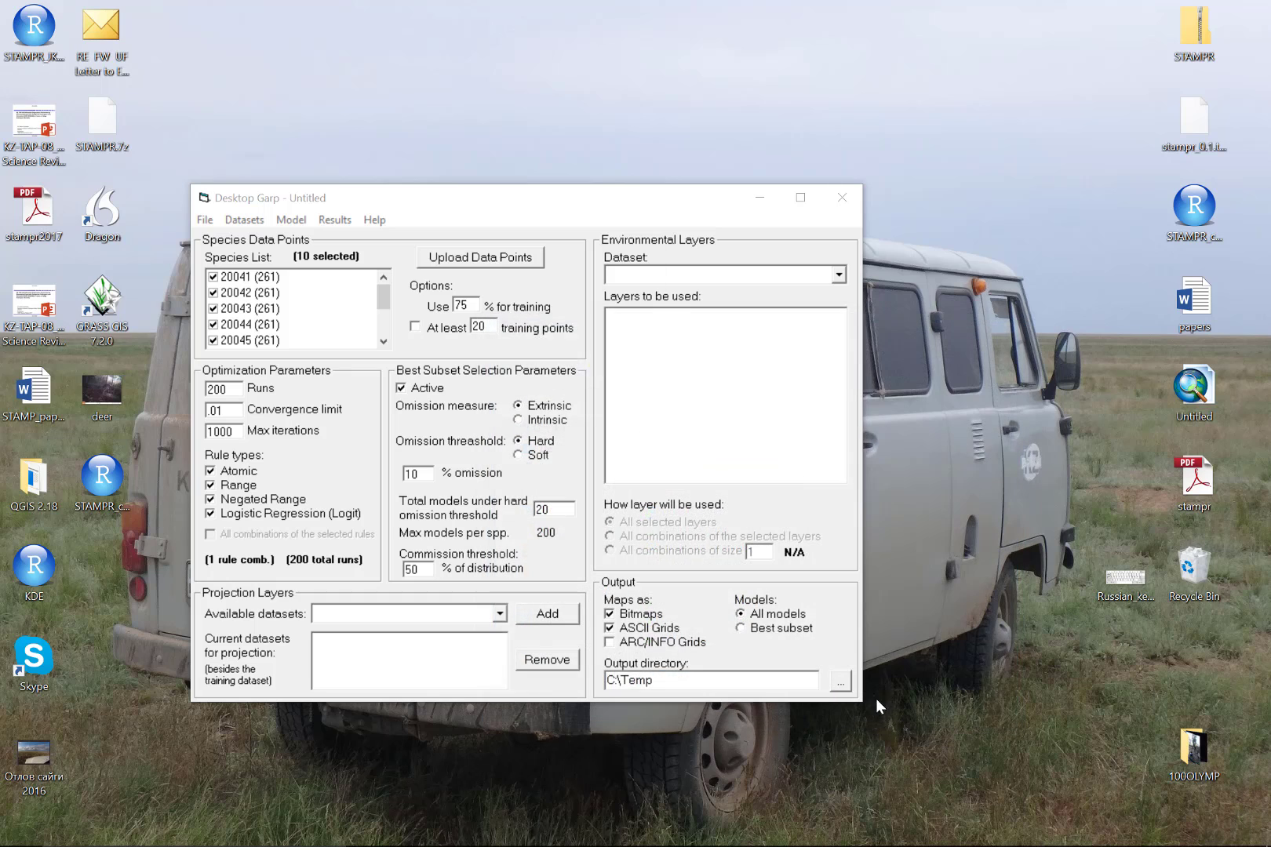
- Choose chobe2004 as the Environmental Layers dataset, with its nine resampled layers checked
{"action": "left_click", "coordinate": [839, 274]}
{"action": "left_click", "coordinate": [831, 292]}
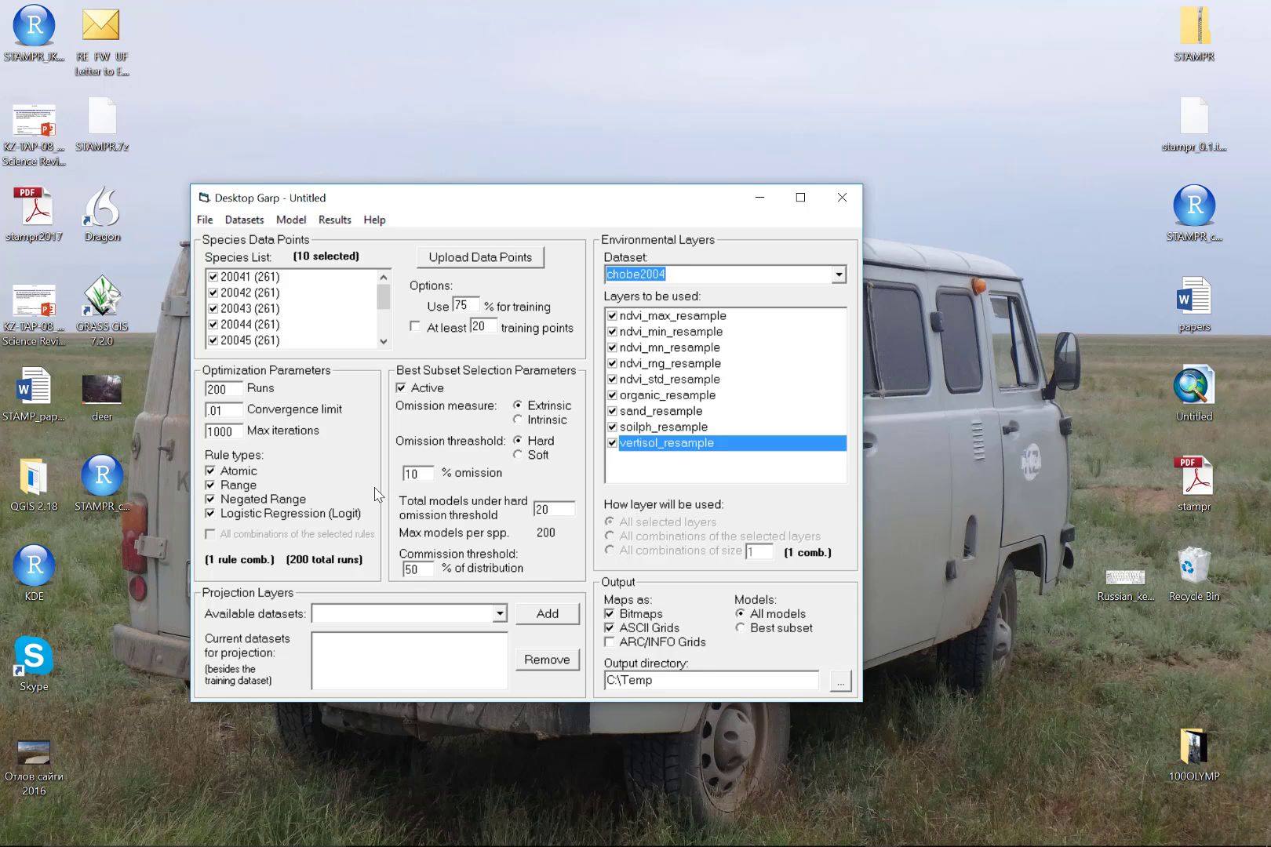
{"action": "left_click_drag", "start_coordinate": [384, 304], "coordinate": [360, 287]}
{"action": "mouse_move", "coordinate": [378, 294]}
{"action": "left_mouse_down"}
{"action": "mouse_move", "coordinate": [394, 339]}
{"action": "mouse_move", "coordinate": [395, 281]}
{"action": "left_mouse_up"}
- Close the Projection Layers 'Available datasets' list without choosing, leaving no datasets for projection
{"action": "left_click", "coordinate": [500, 613]}
{"action": "left_click", "coordinate": [338, 414]}
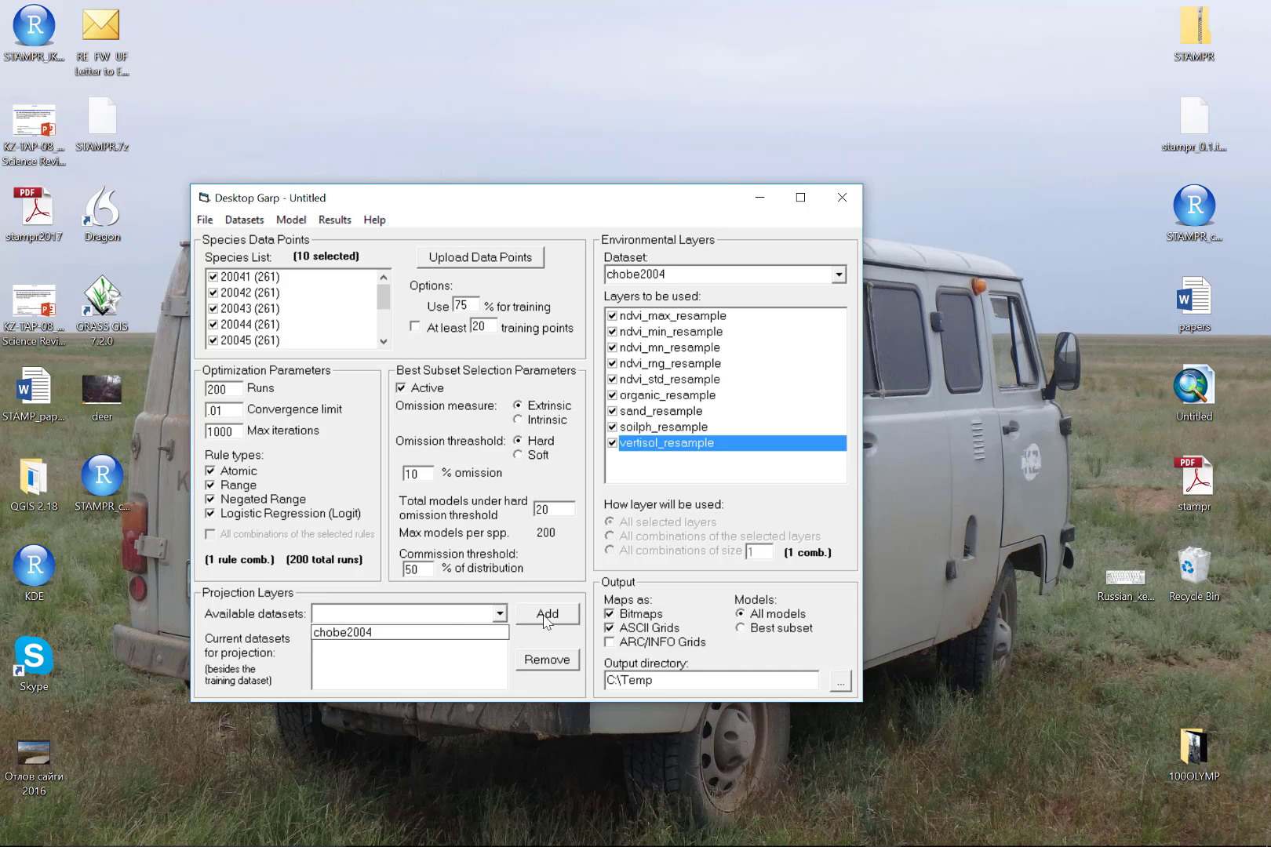
{"action": "left_click", "coordinate": [455, 659]}
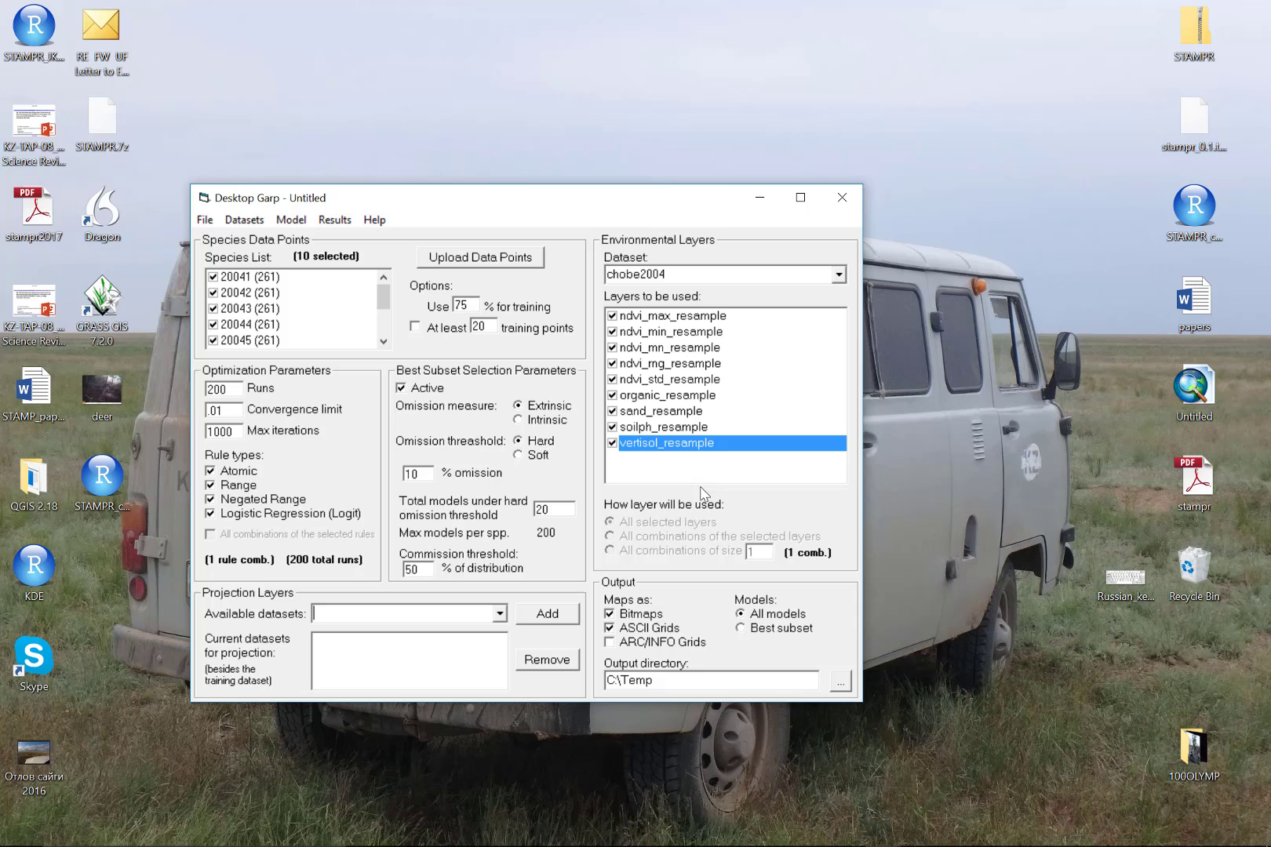
- Output only ARC/INFO Grids for the Best subset, turning off Bitmaps and ASCII Grids
{"action": "left_click", "coordinate": [645, 615]}
{"action": "left_click", "coordinate": [611, 628]}
{"action": "left_click", "coordinate": [740, 629]}
{"action": "left_click", "coordinate": [741, 627]}
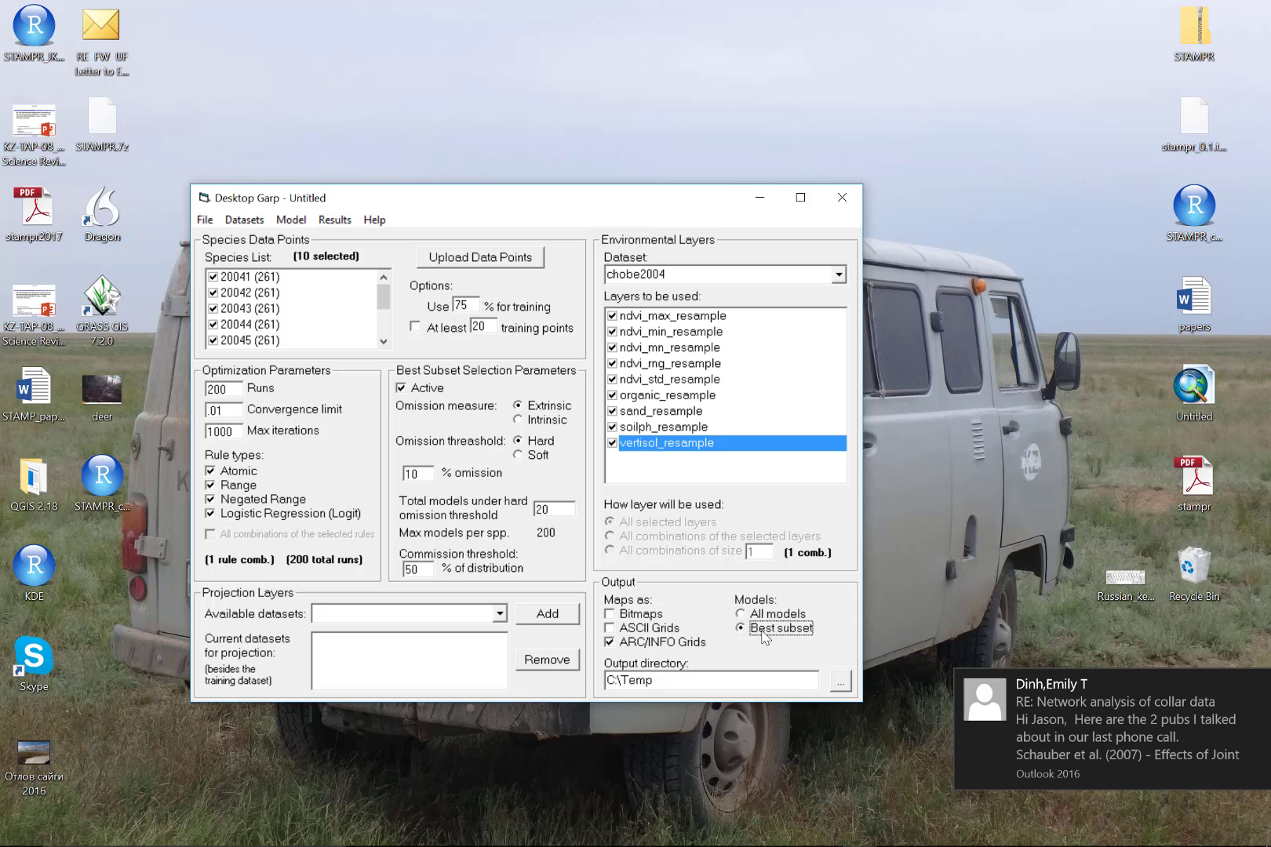
{"action": "left_click", "coordinate": [1253, 686]}
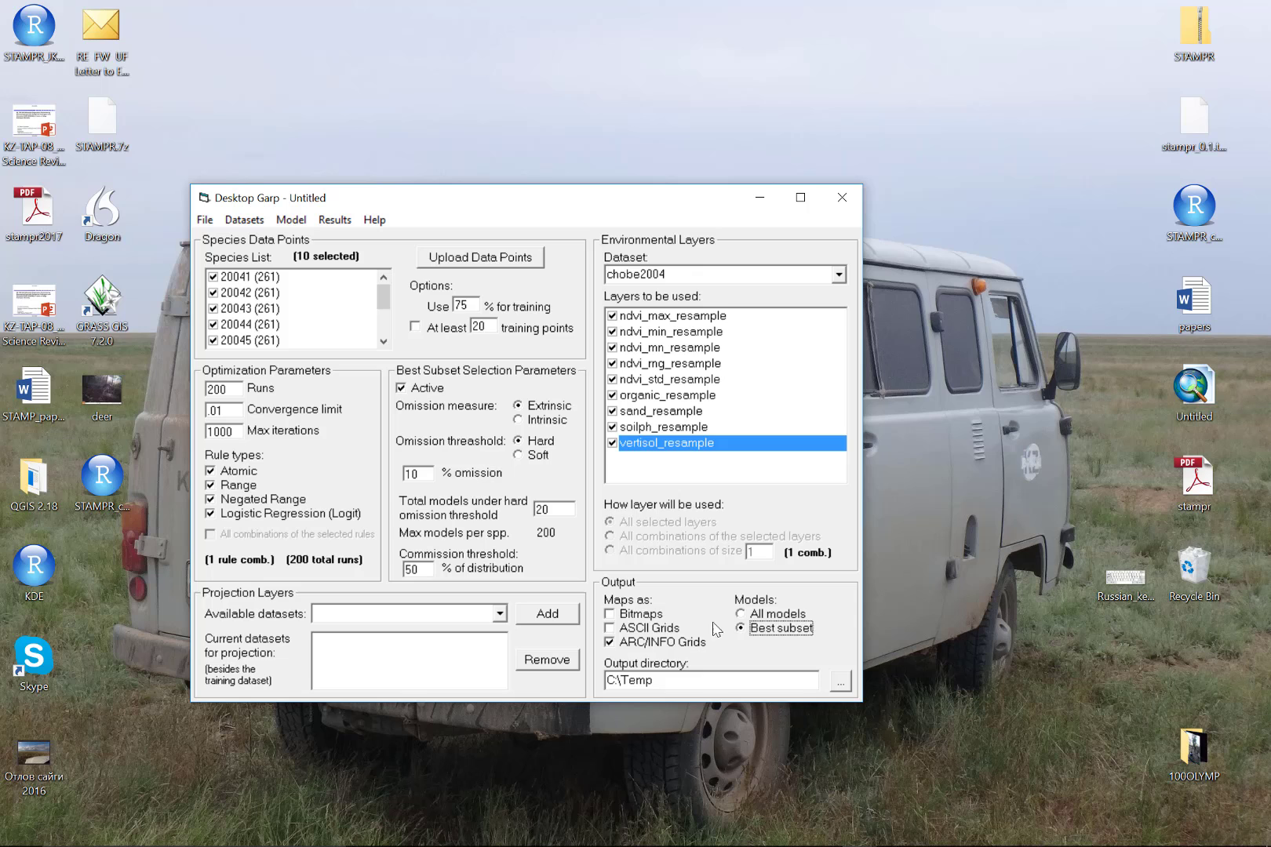
{"action": "left_click", "coordinate": [840, 681]}
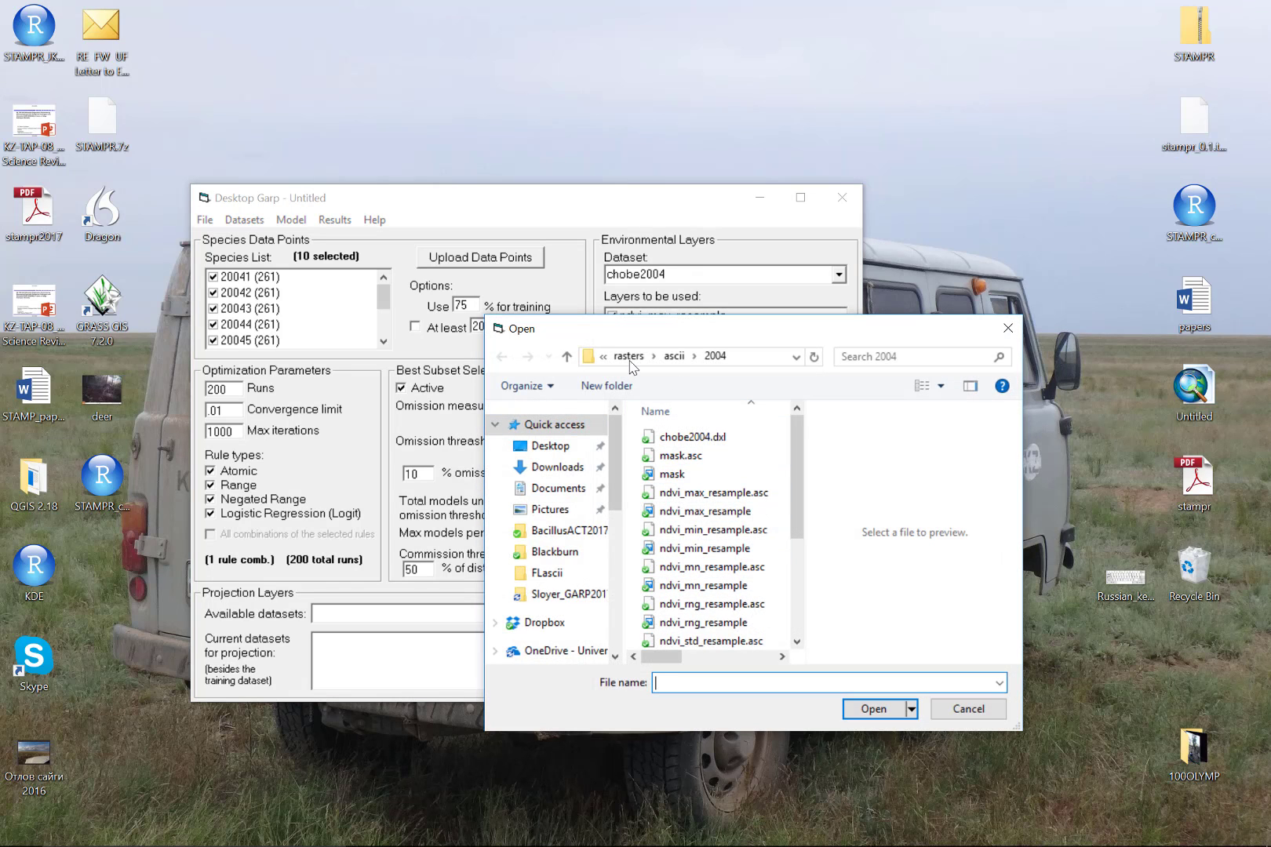
- Close the stray Open dialog, reopen the Output directory browser, and go to Local Disk (C:)
{"action": "left_click", "coordinate": [1008, 329]}
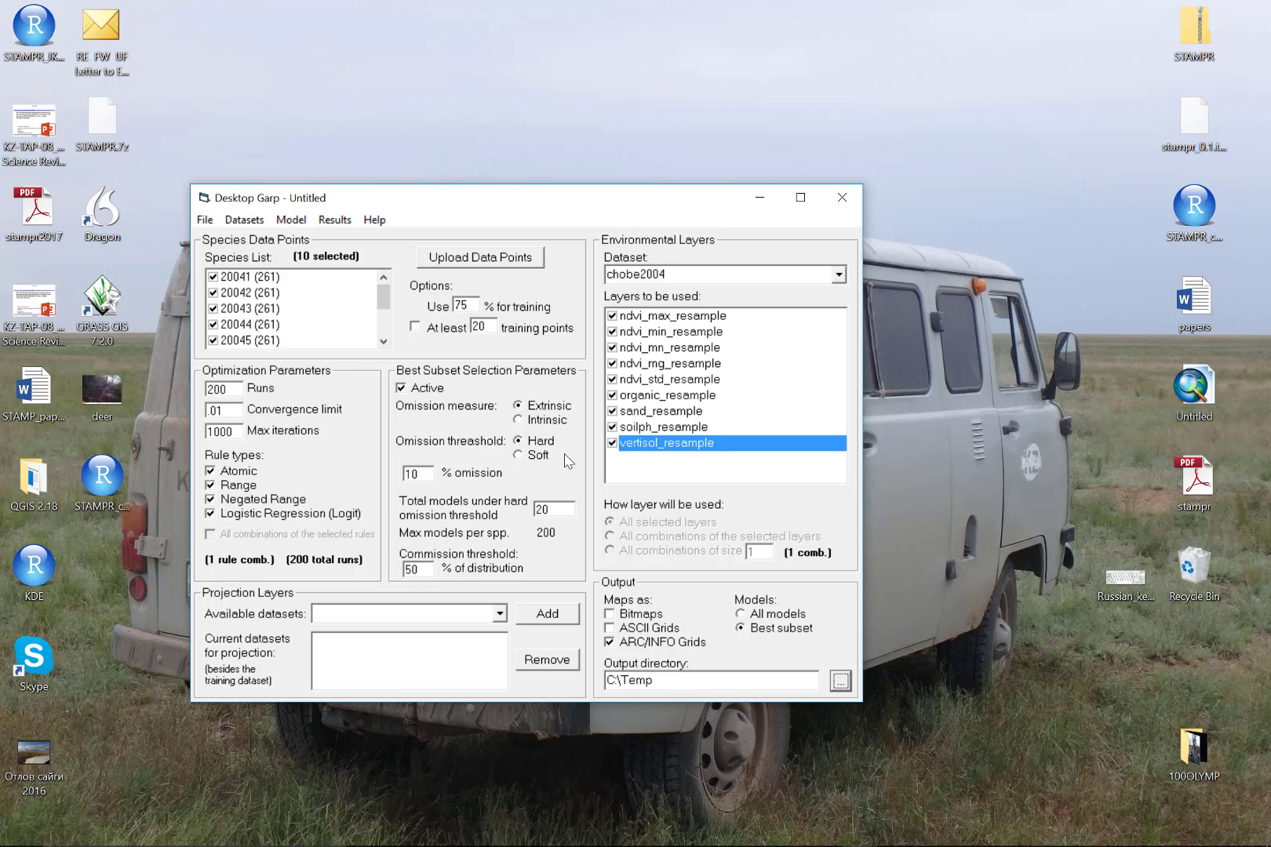
{"action": "left_click", "coordinate": [840, 681]}
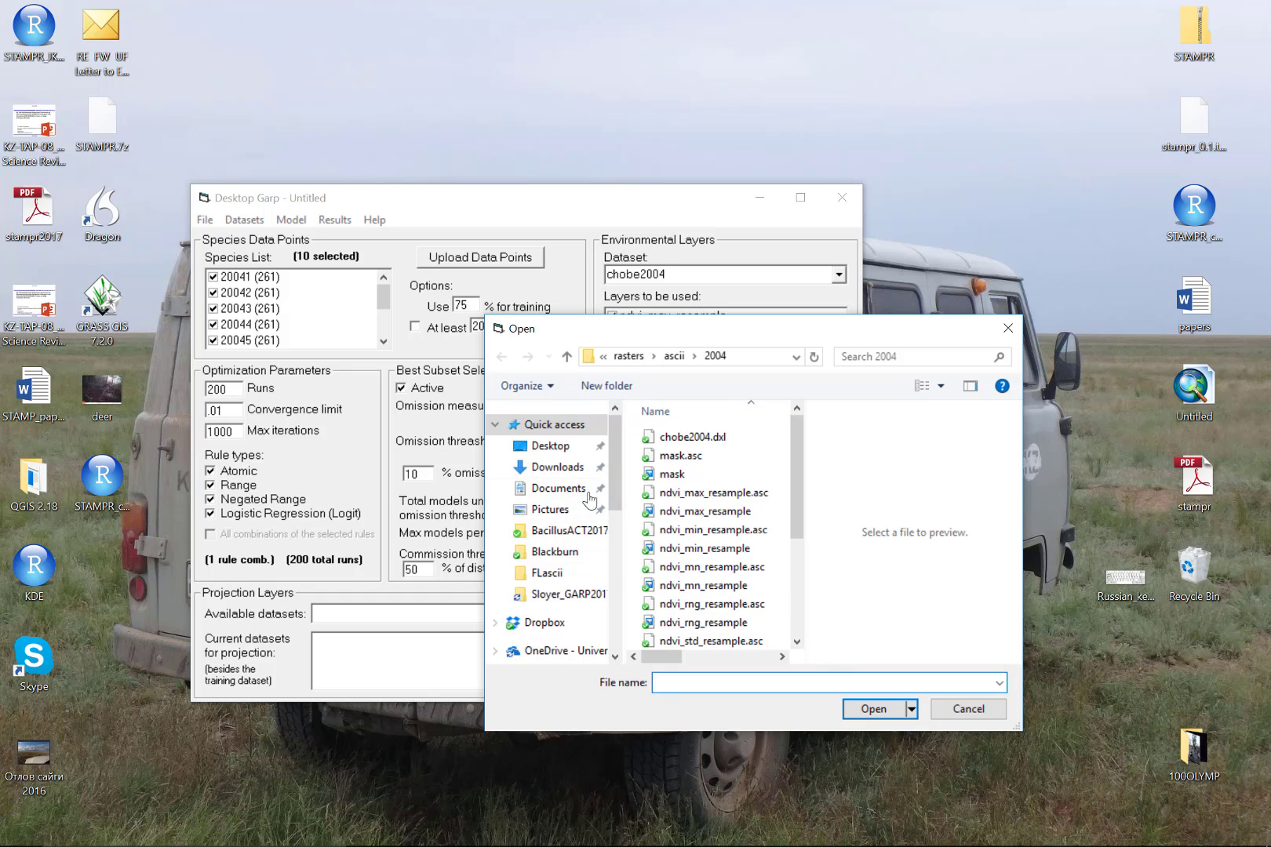
{"action": "scroll", "coordinate": [609, 477], "scroll_direction": "down", "scroll_amount": 2}
{"action": "scroll", "coordinate": [575, 612], "scroll_direction": "down", "scroll_amount": 1}
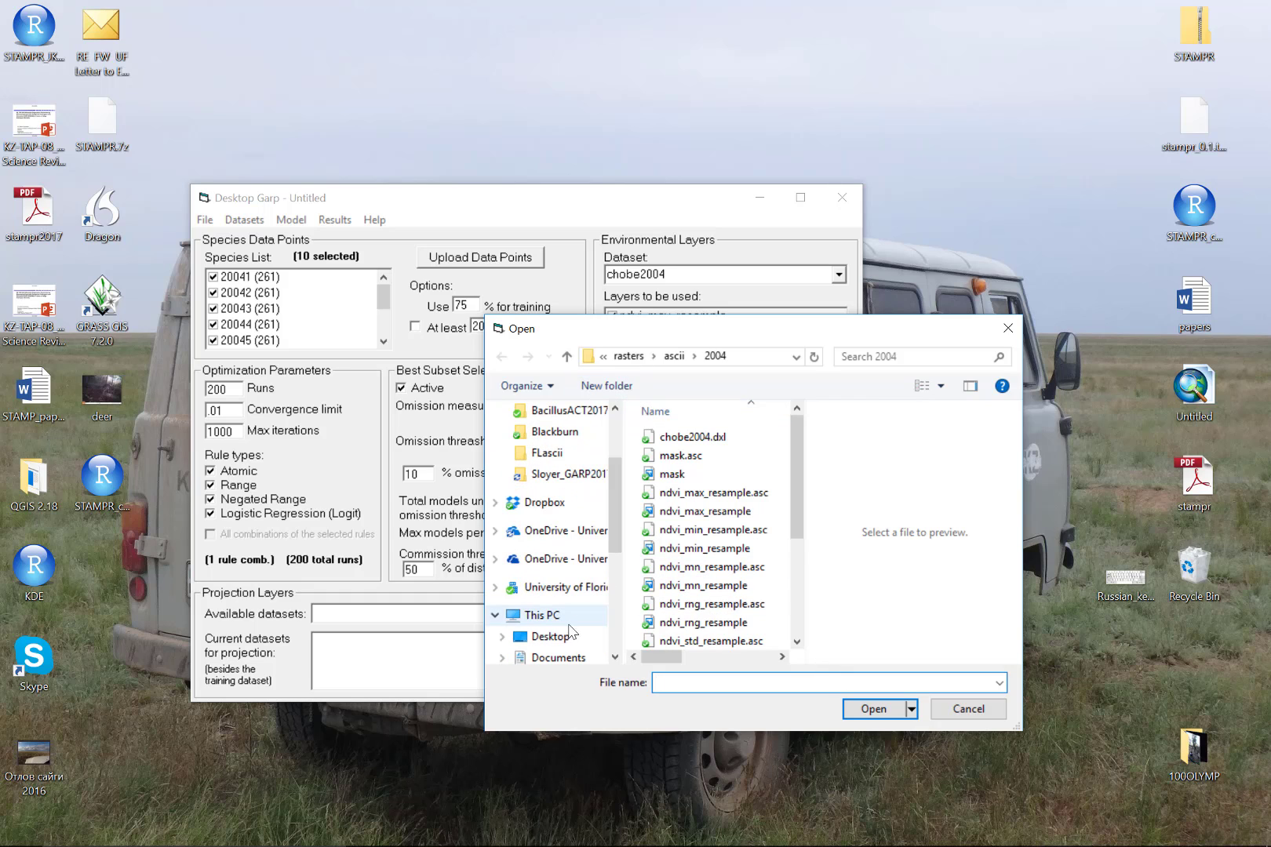
{"action": "scroll", "coordinate": [571, 626], "scroll_direction": "down", "scroll_amount": 4}
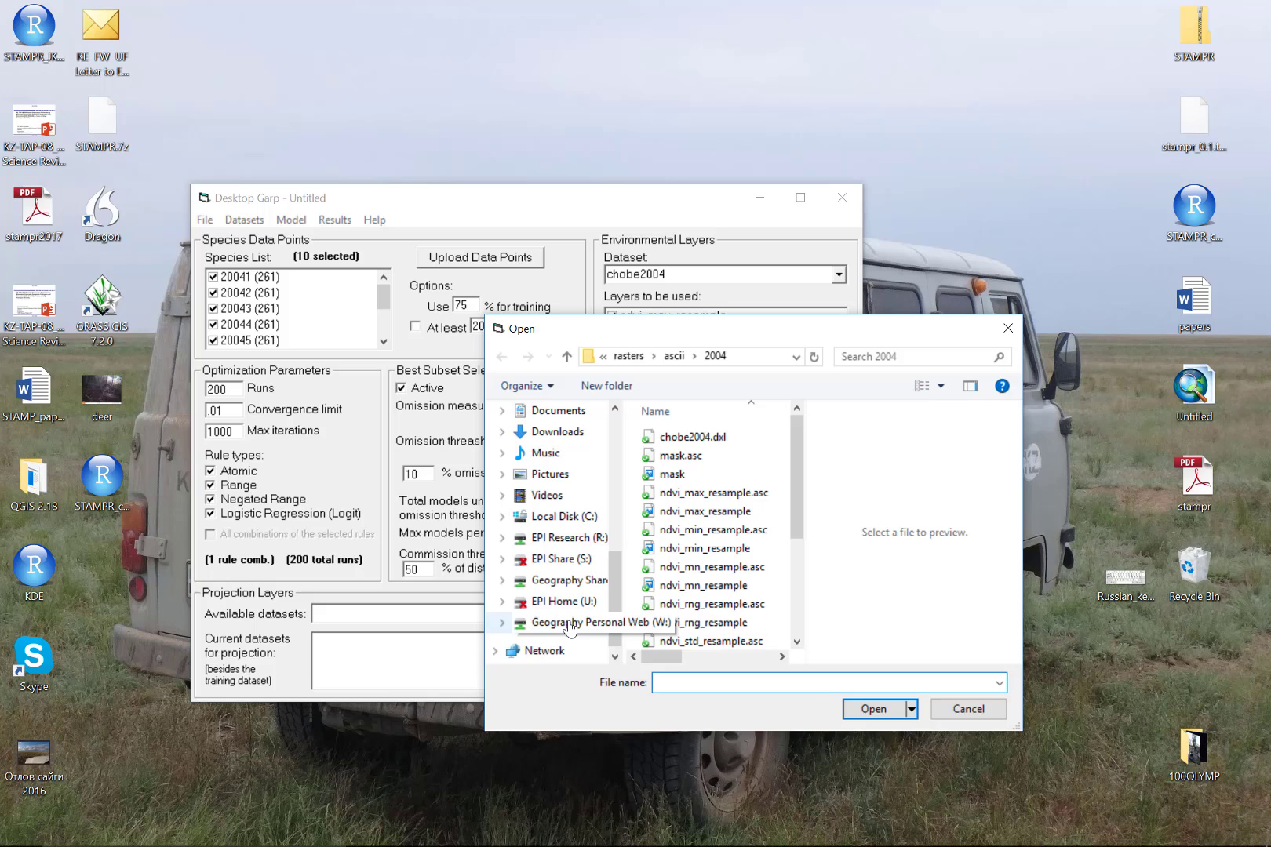
{"action": "left_click", "coordinate": [562, 516]}
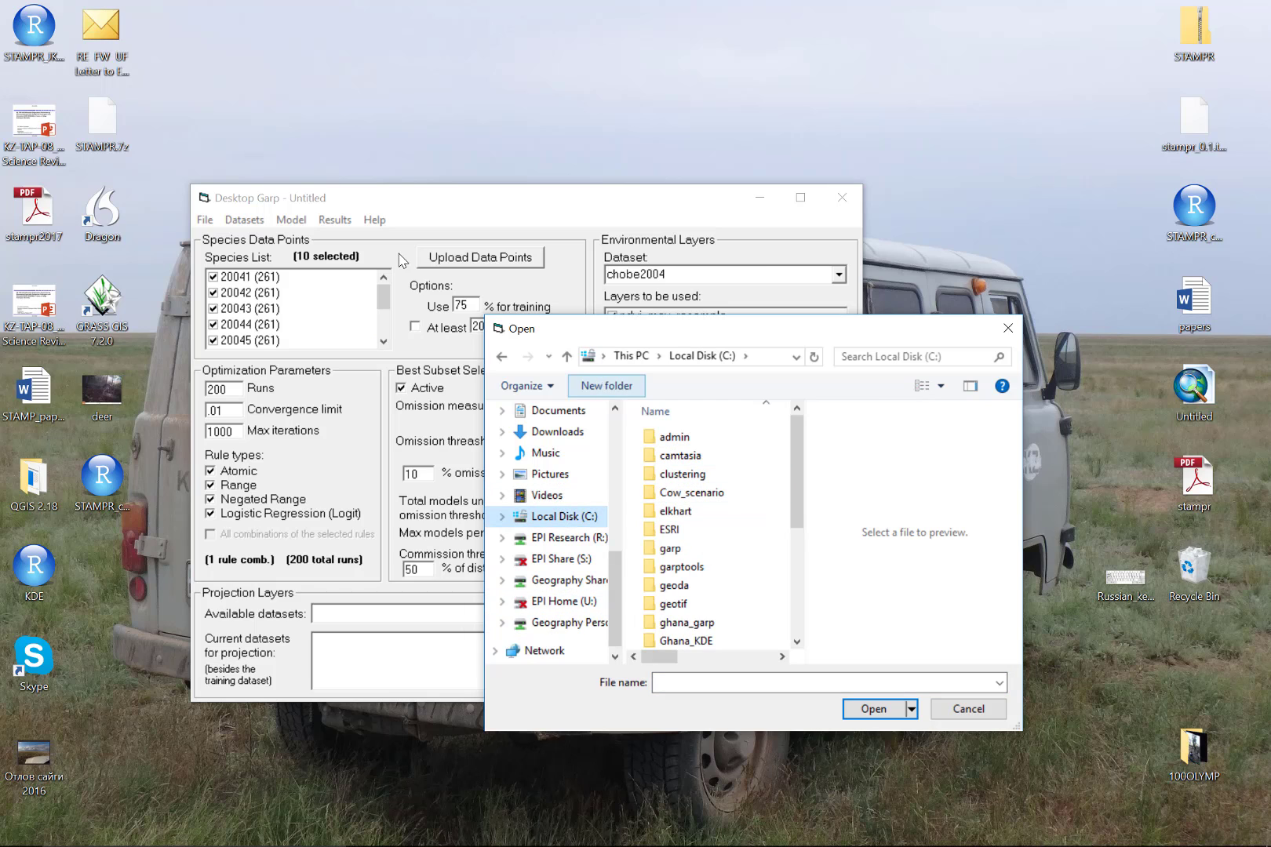
- Create a GARPoutput folder on C: with a garp_runs folder inside it, and open garp_runs
{"action": "left_click", "coordinate": [605, 385]}
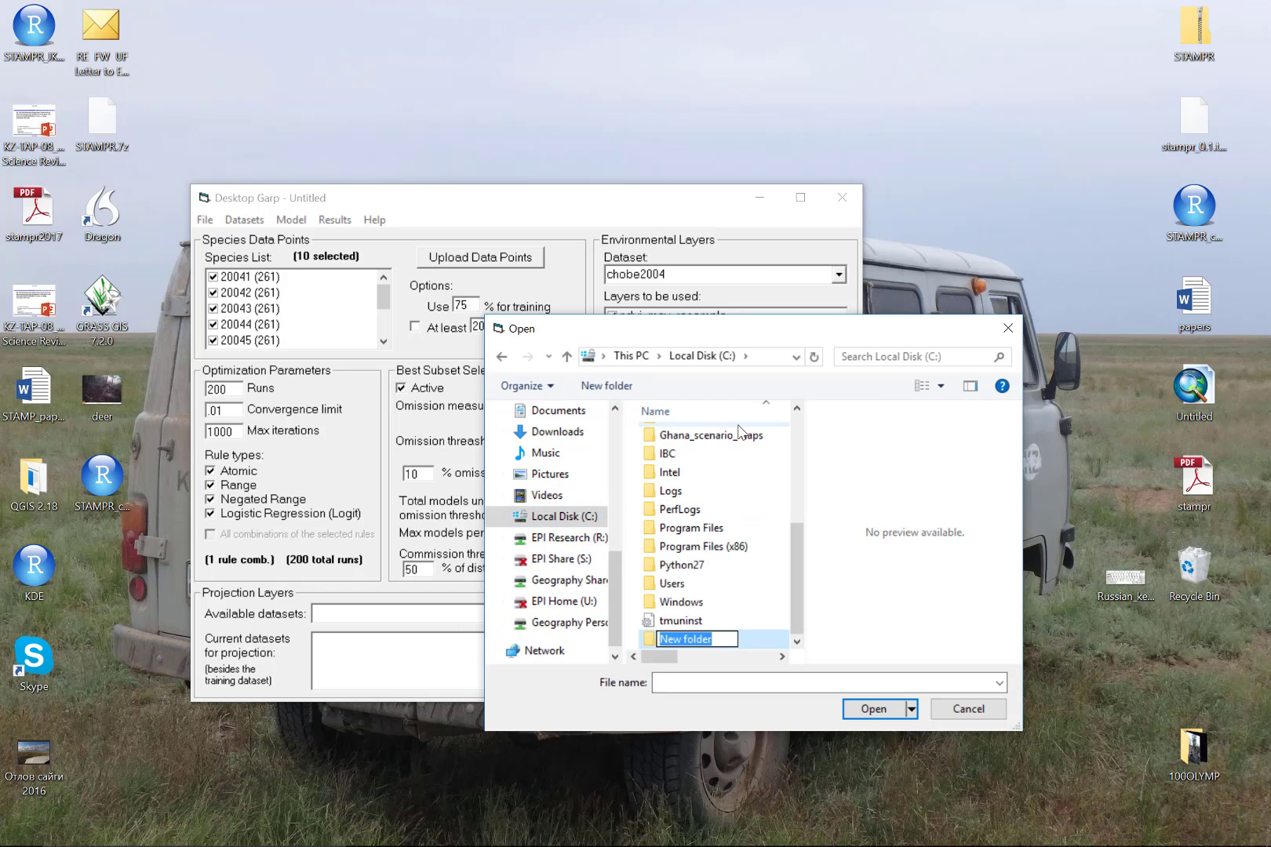
{"action": "type", "text": "GARPoutput"}
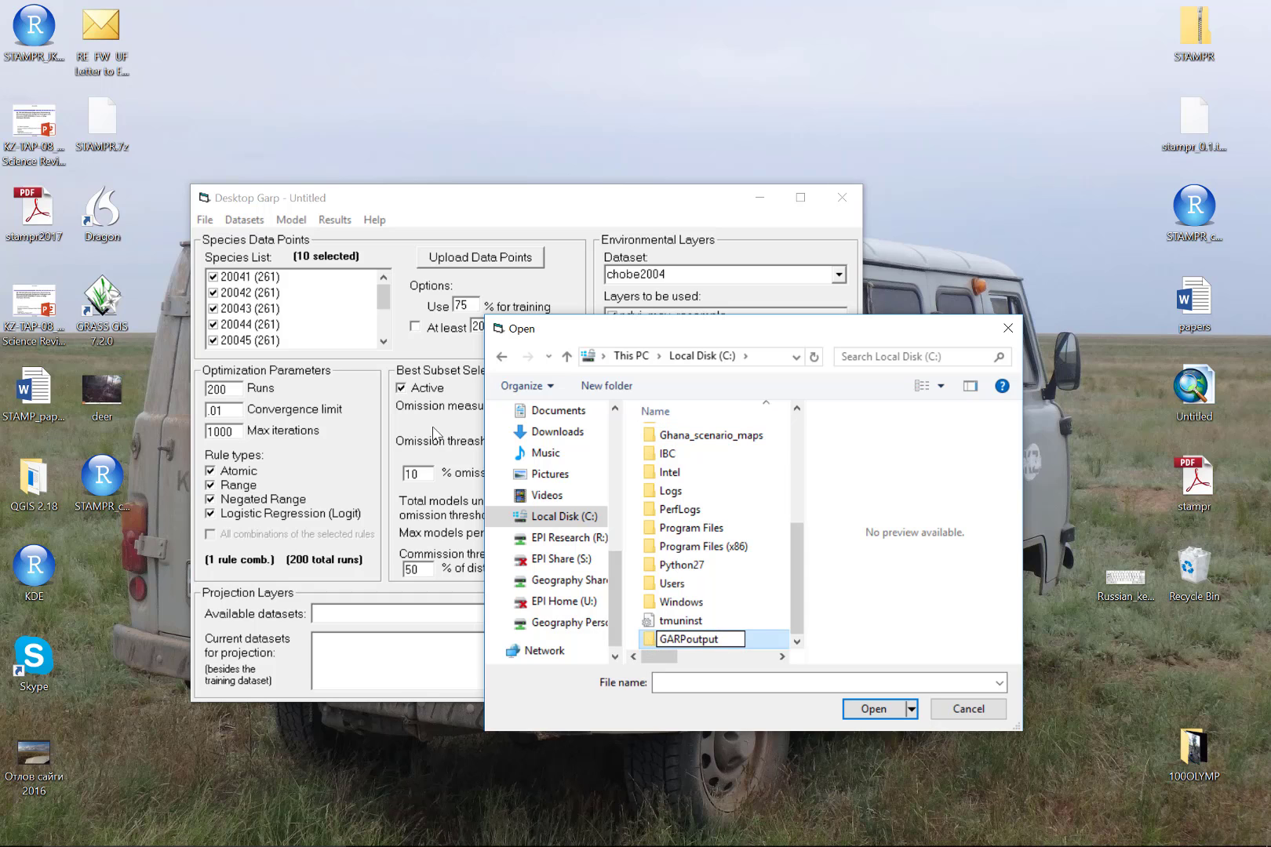
{"action": "key", "text": "Return"}
{"action": "key", "text": "Return"}
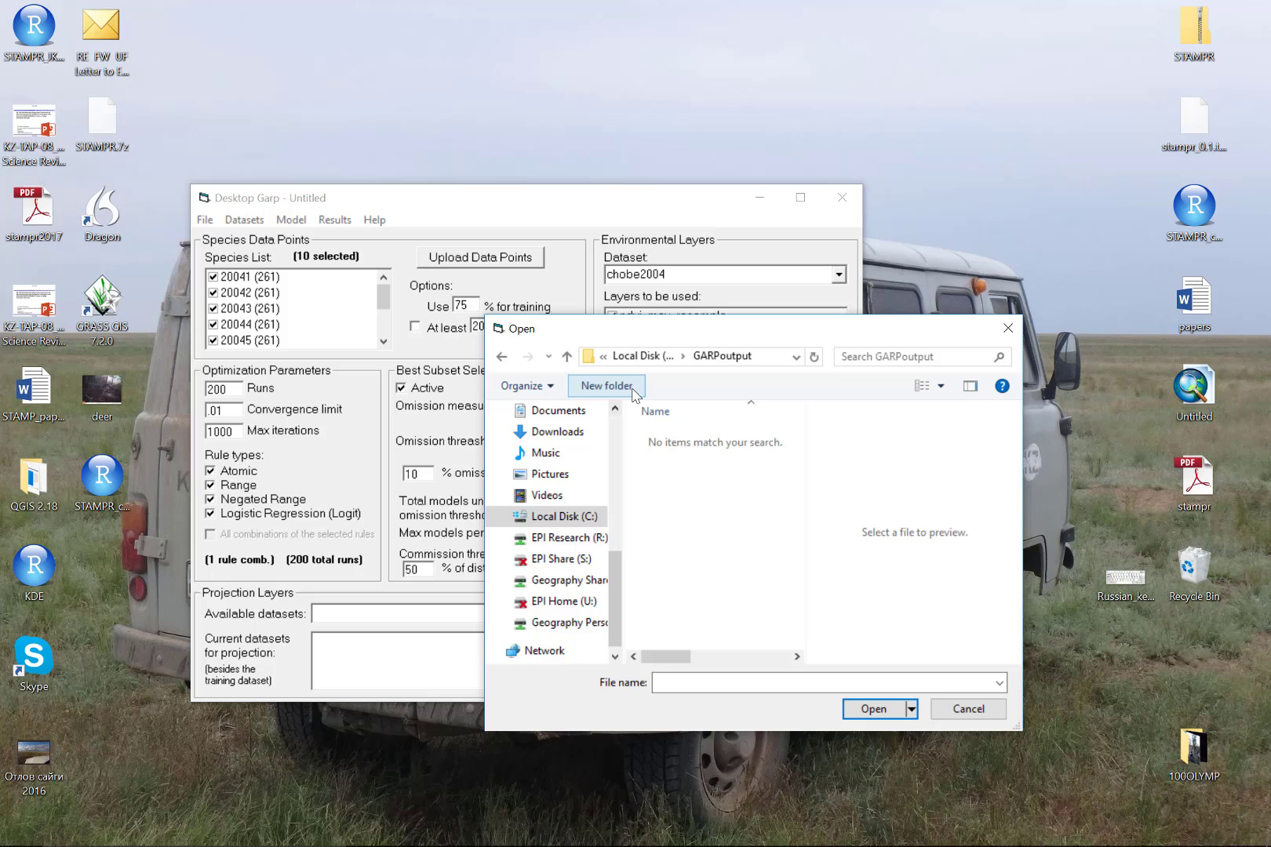
{"action": "left_click", "coordinate": [608, 385]}
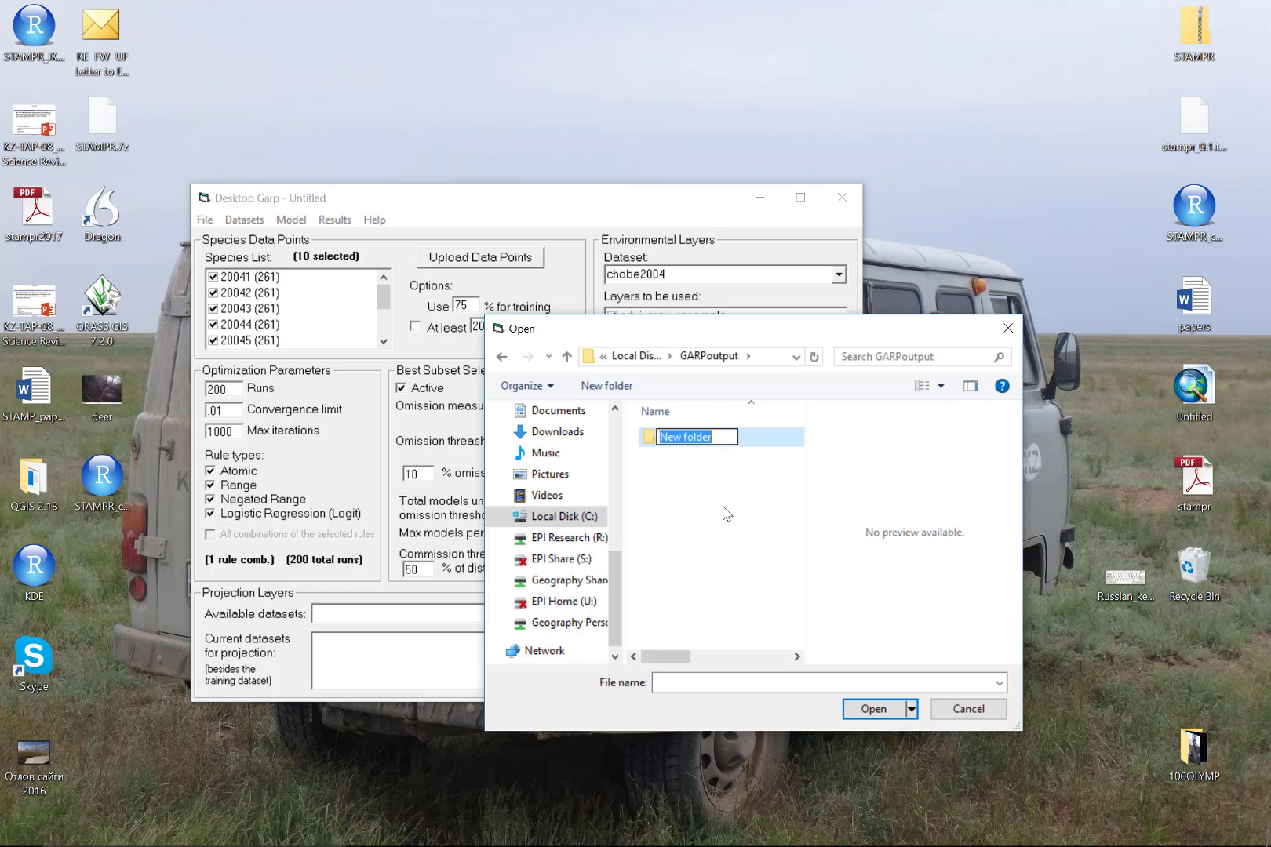
{"action": "type", "text": "garp"}
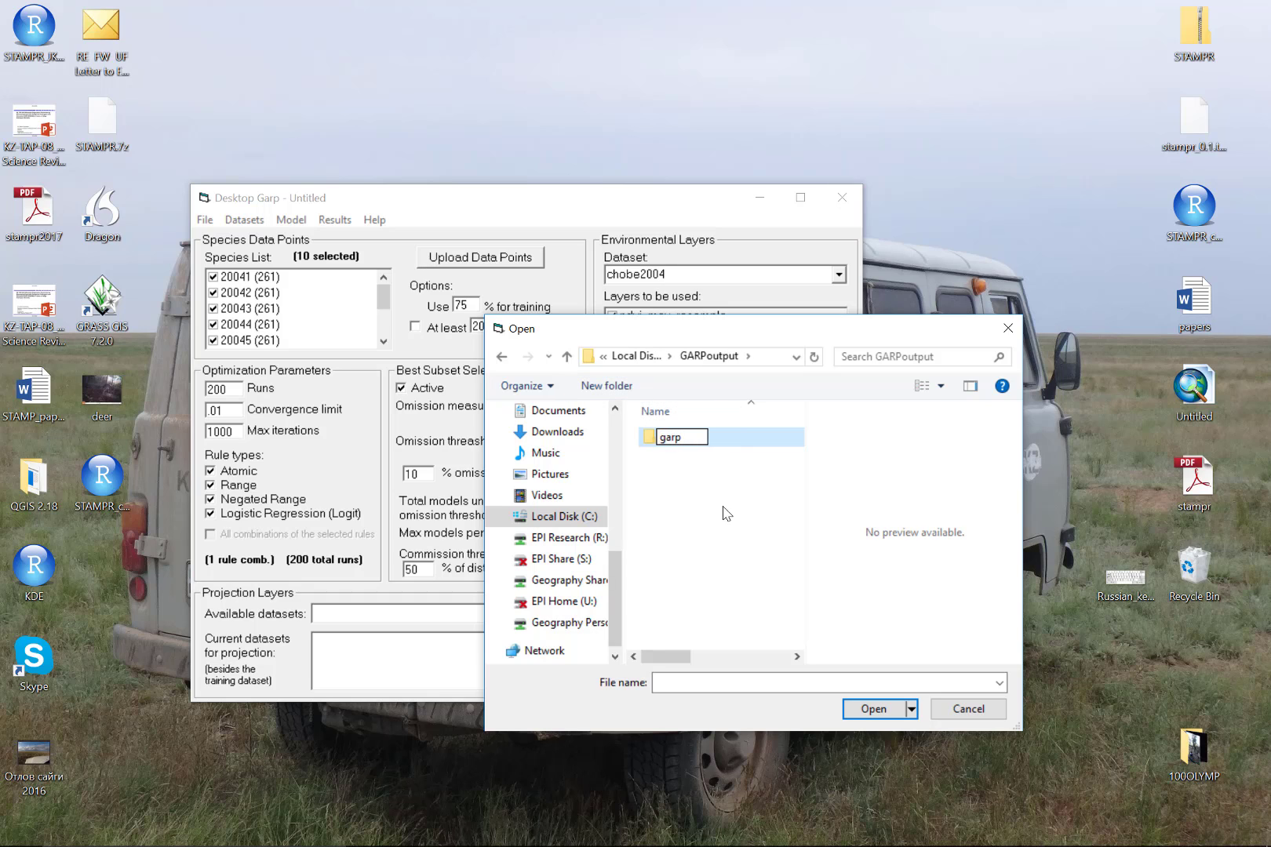
{"action": "type", "text": "_runs"}
{"action": "key", "text": "Return"}
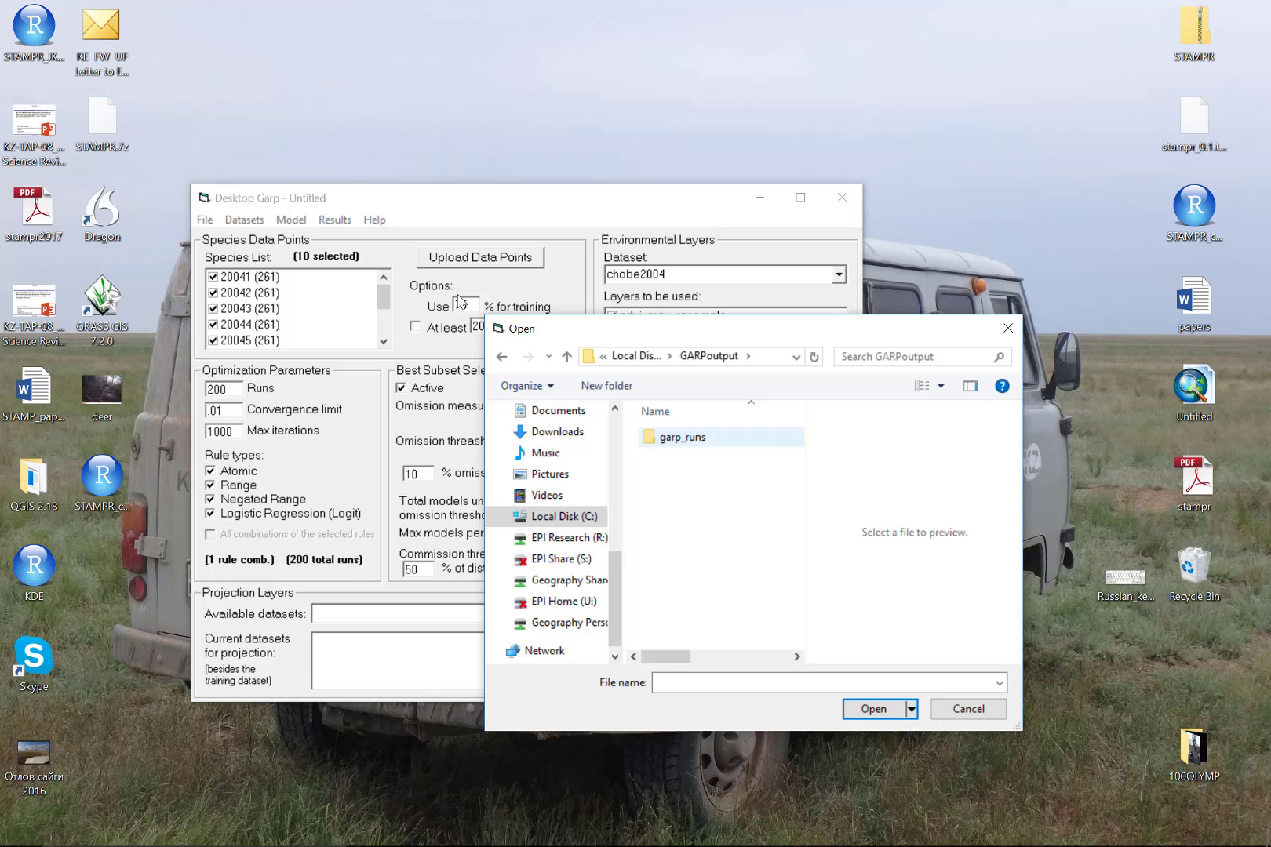
{"action": "double_click", "coordinate": [683, 437]}
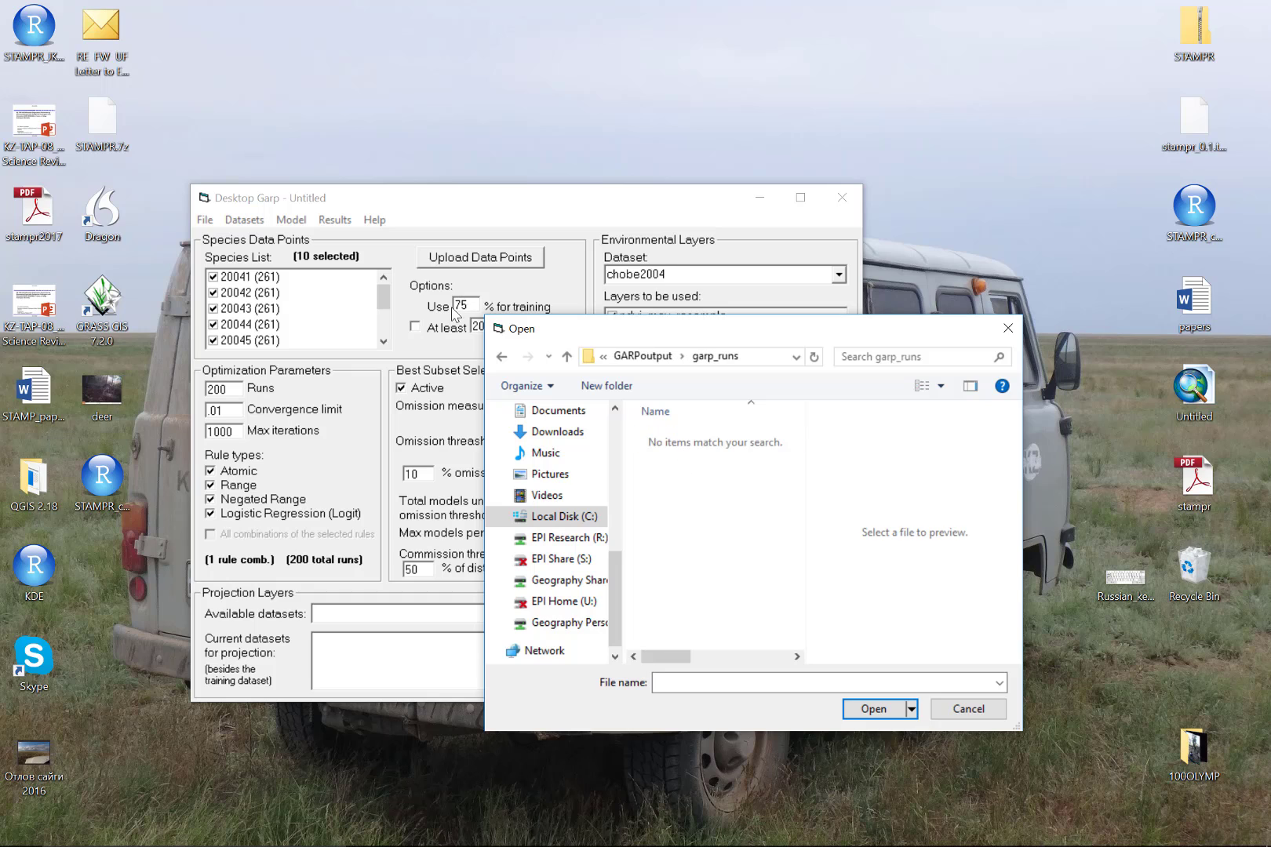
- Create and open a run1 folder, setting the output directory to C:\GARPoutput\garp_runs\run1
{"action": "left_click", "coordinate": [606, 385]}
{"action": "type", "text": "run1"}
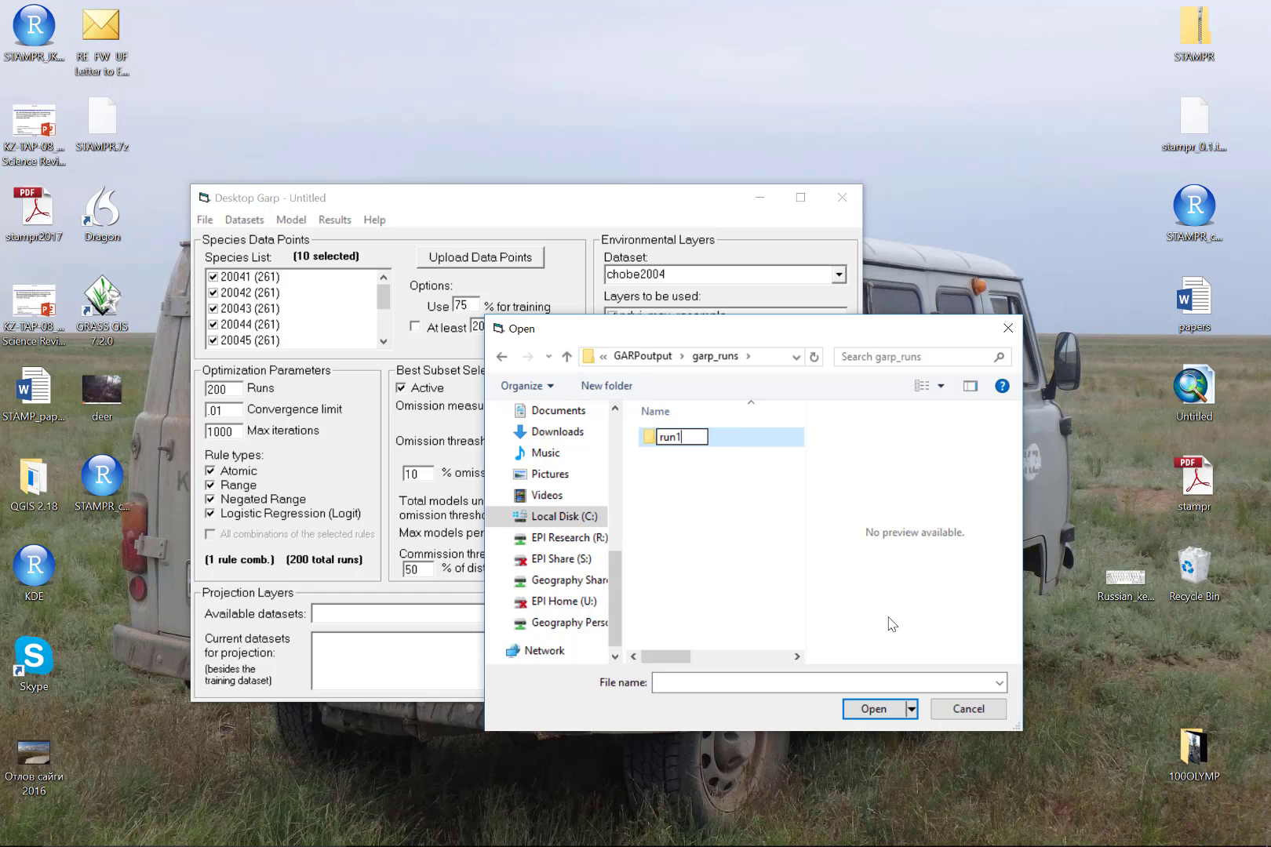
{"action": "key", "text": "Return"}
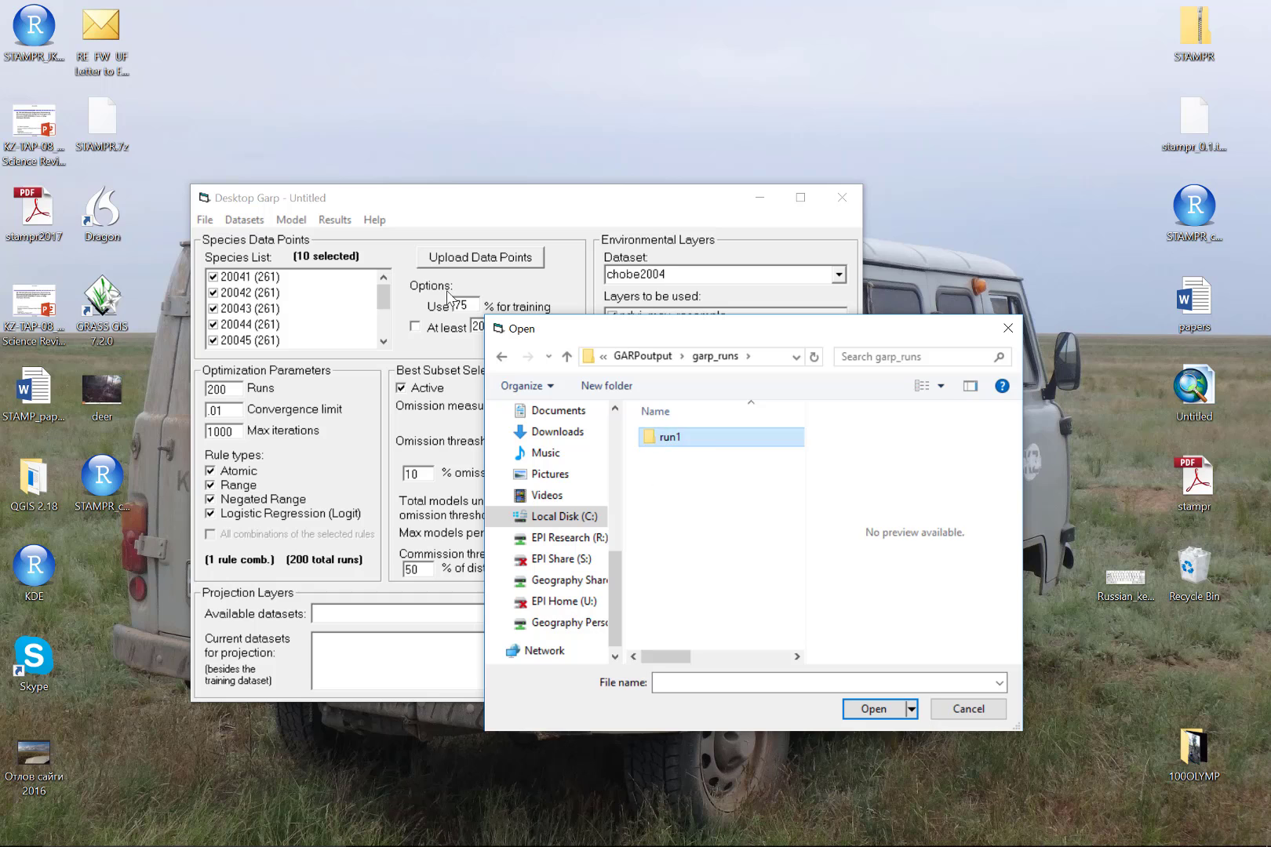
{"action": "double_click", "coordinate": [702, 440]}
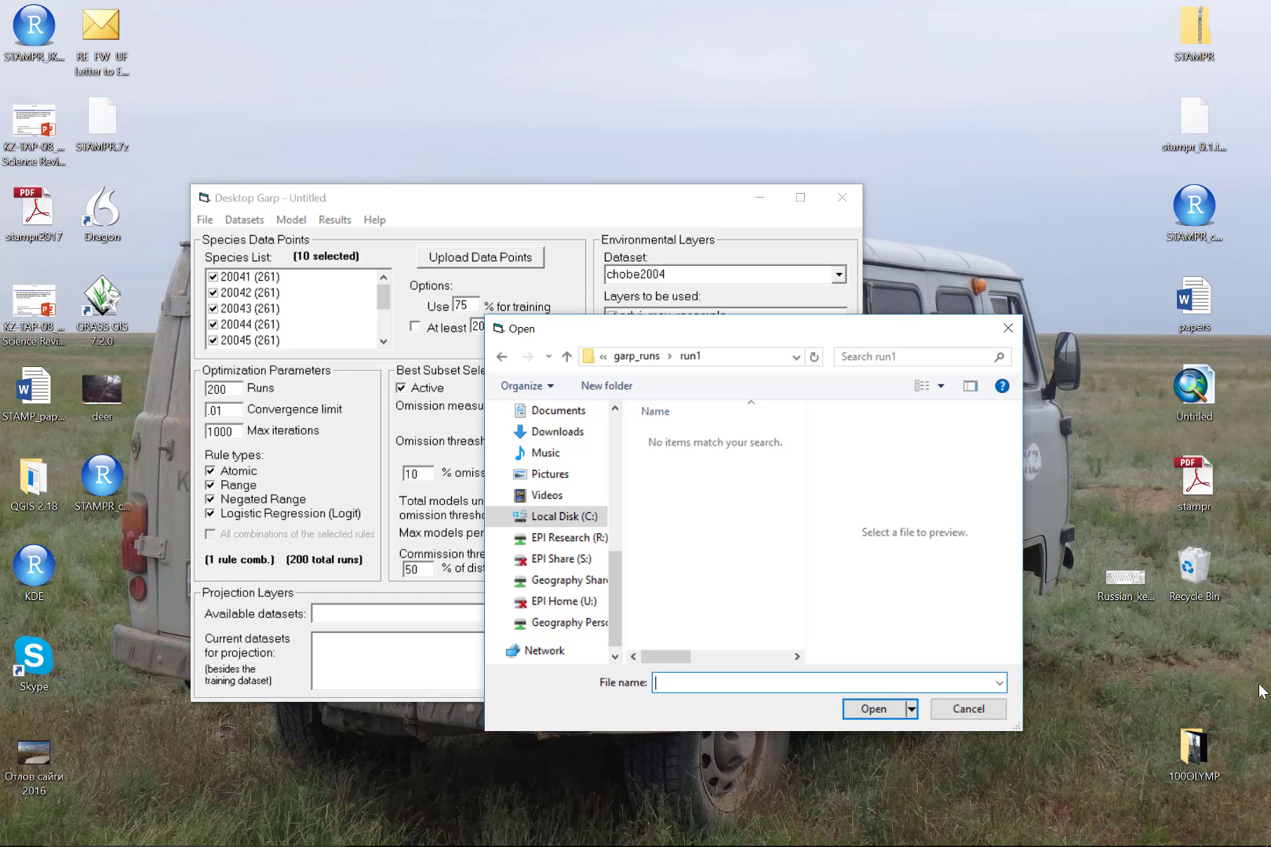
{"action": "left_click", "coordinate": [734, 678]}
{"action": "type", "text": "a"}
- Confirm C:\GARPoutput\garp_runs\run1\ as the output directory in the browse dialog
{"action": "left_click", "coordinate": [875, 710]}
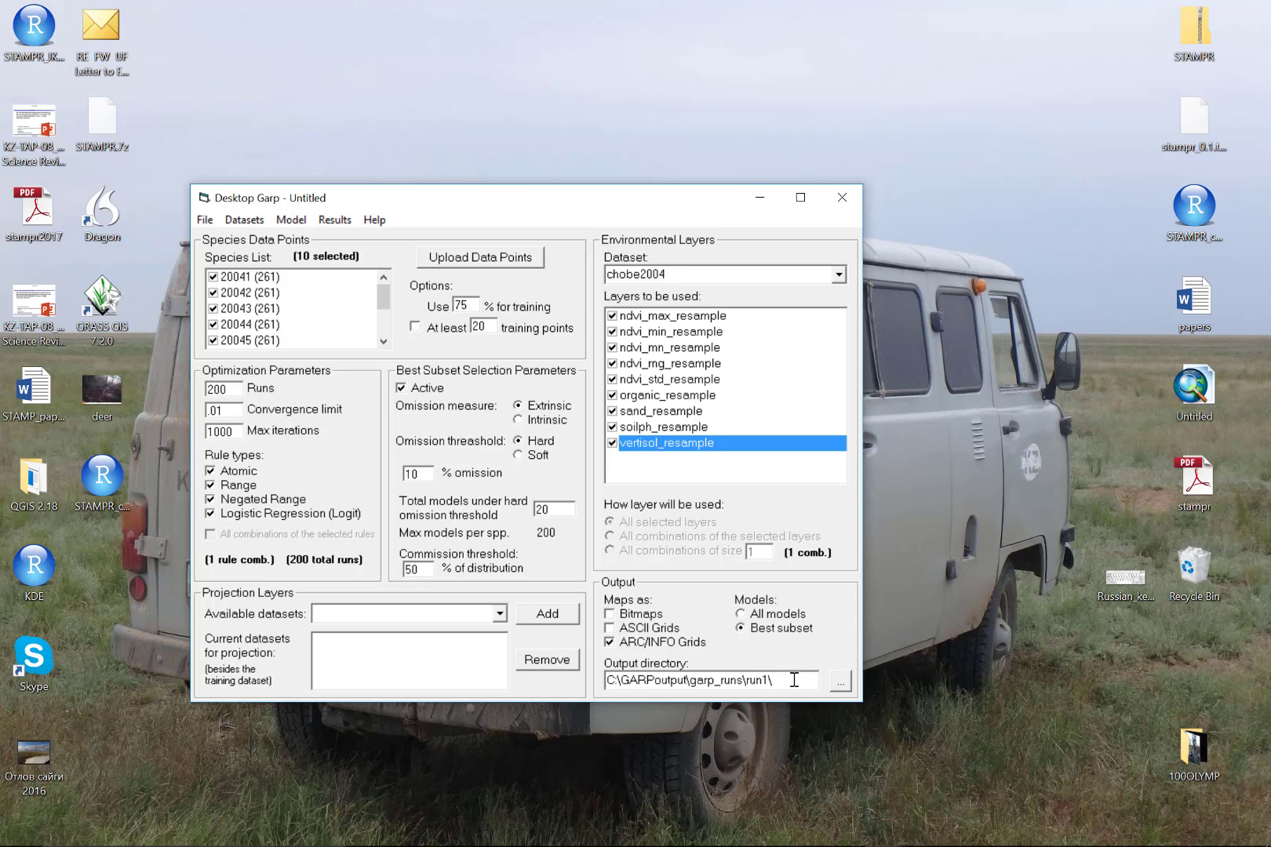
- Run the model from the Model menu, accept the 2000-task warning, and move the Save As dialog aside
{"action": "left_click", "coordinate": [291, 222]}
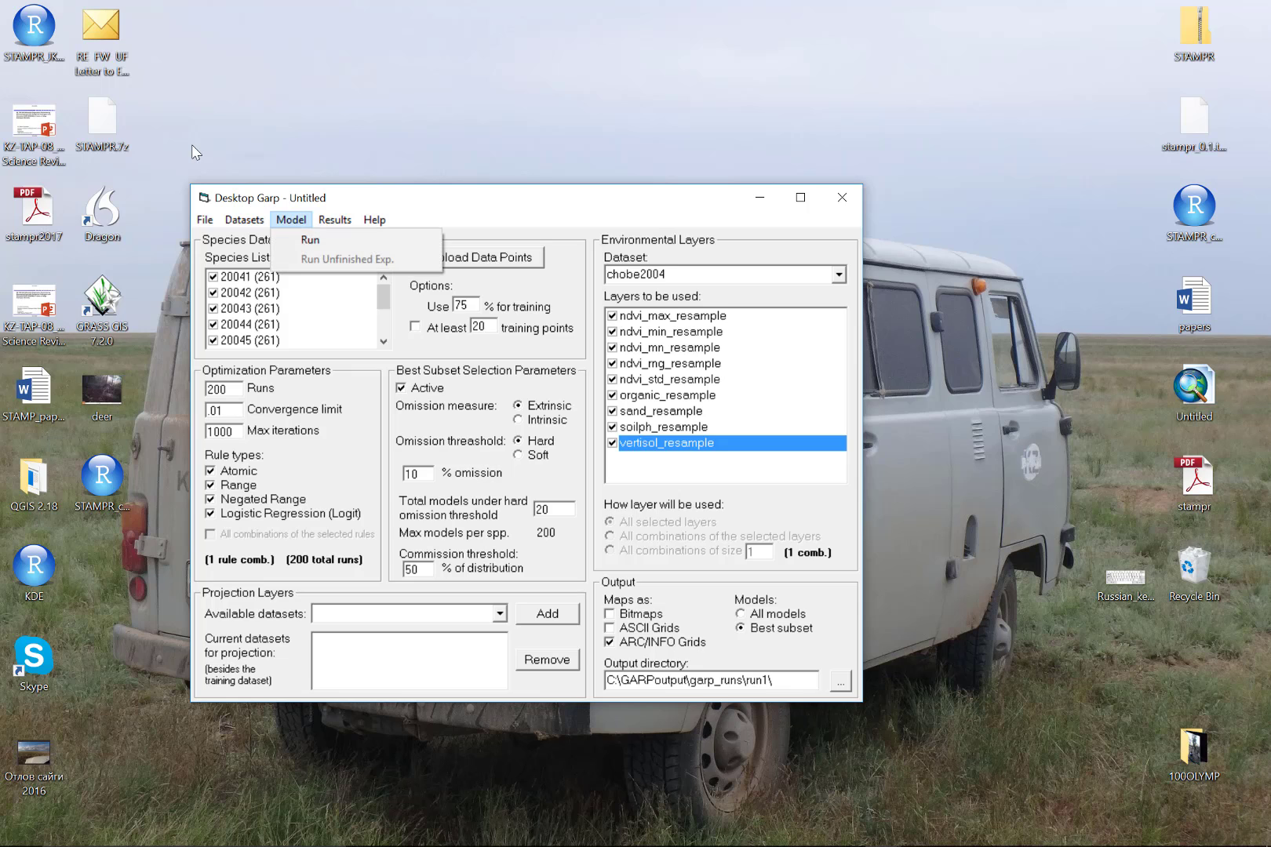
{"action": "left_click", "coordinate": [311, 237]}
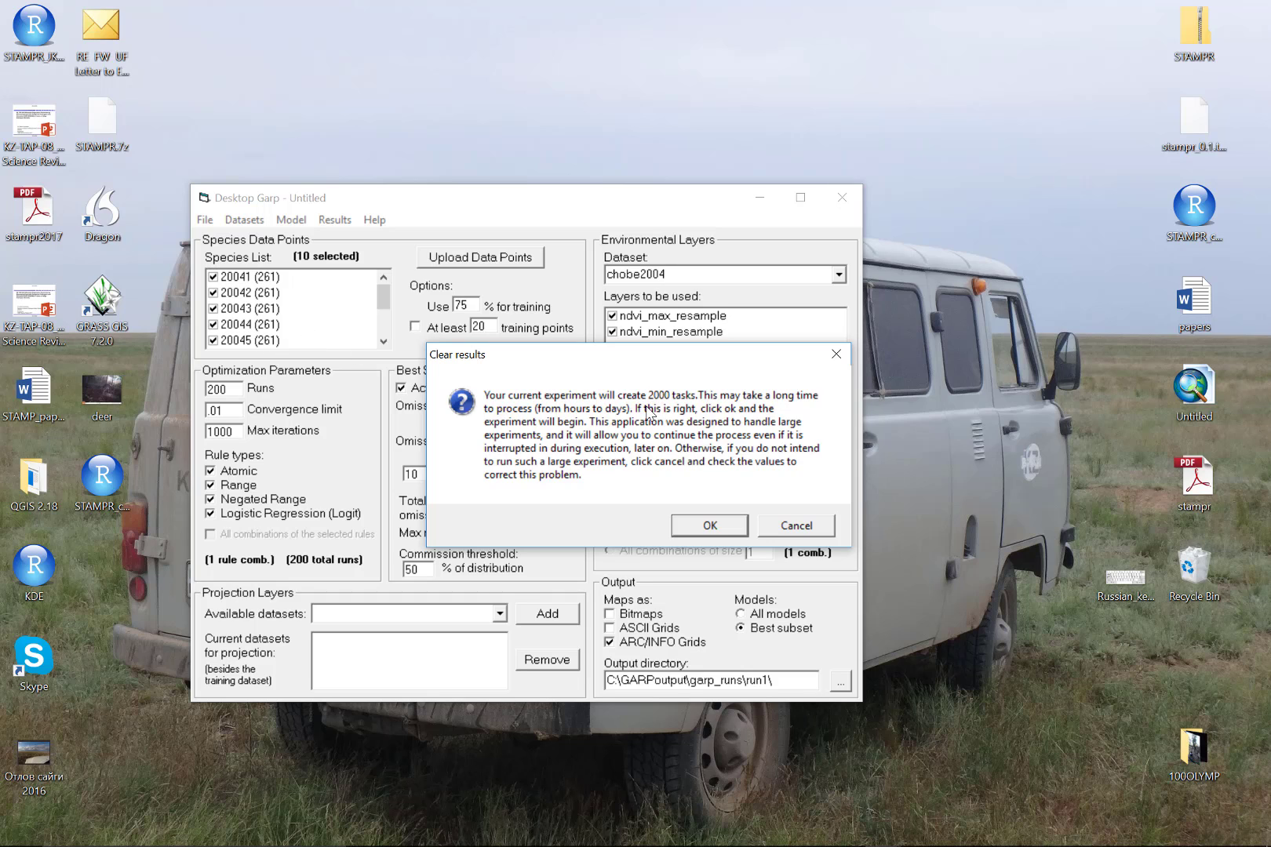
{"action": "left_click", "coordinate": [711, 525]}
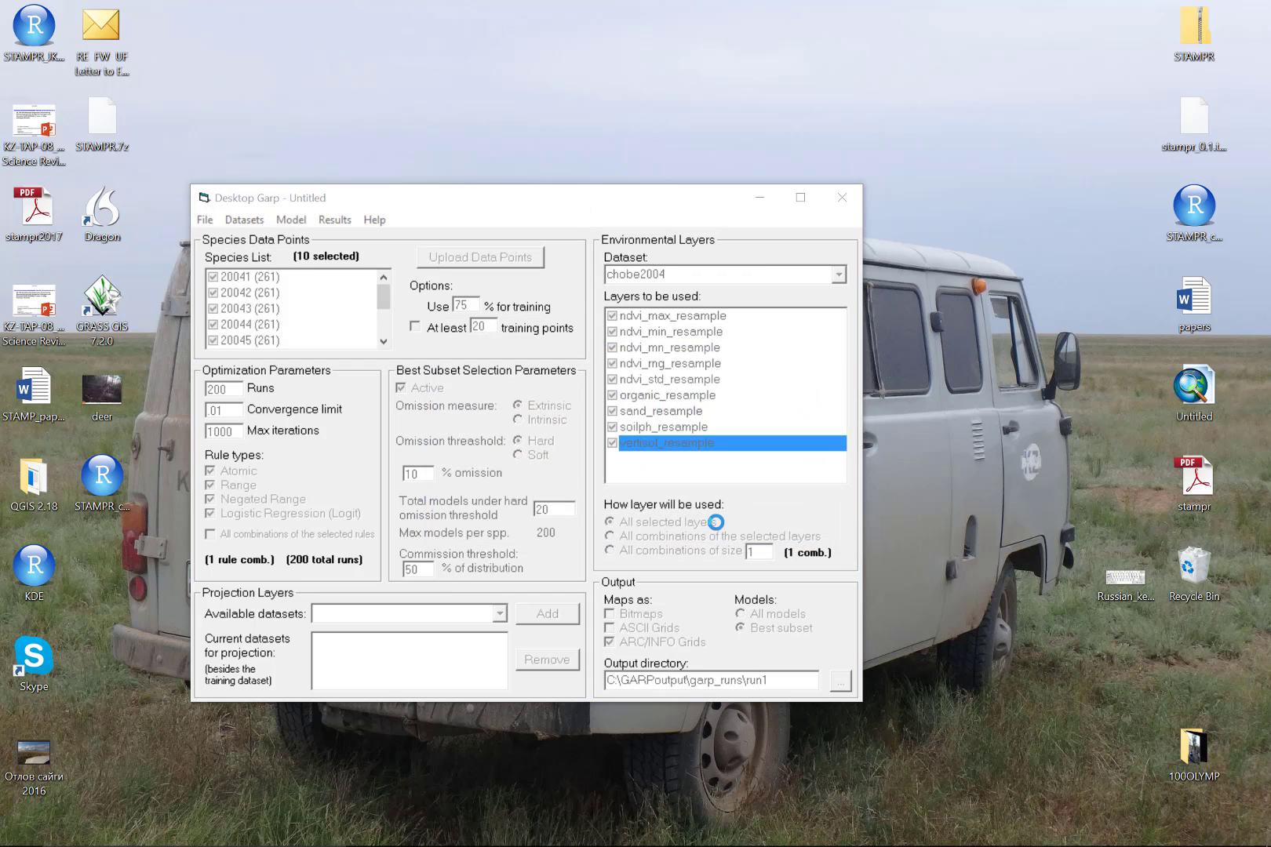
{"action": "left_click_drag", "start_coordinate": [730, 334], "coordinate": [800, 258]}
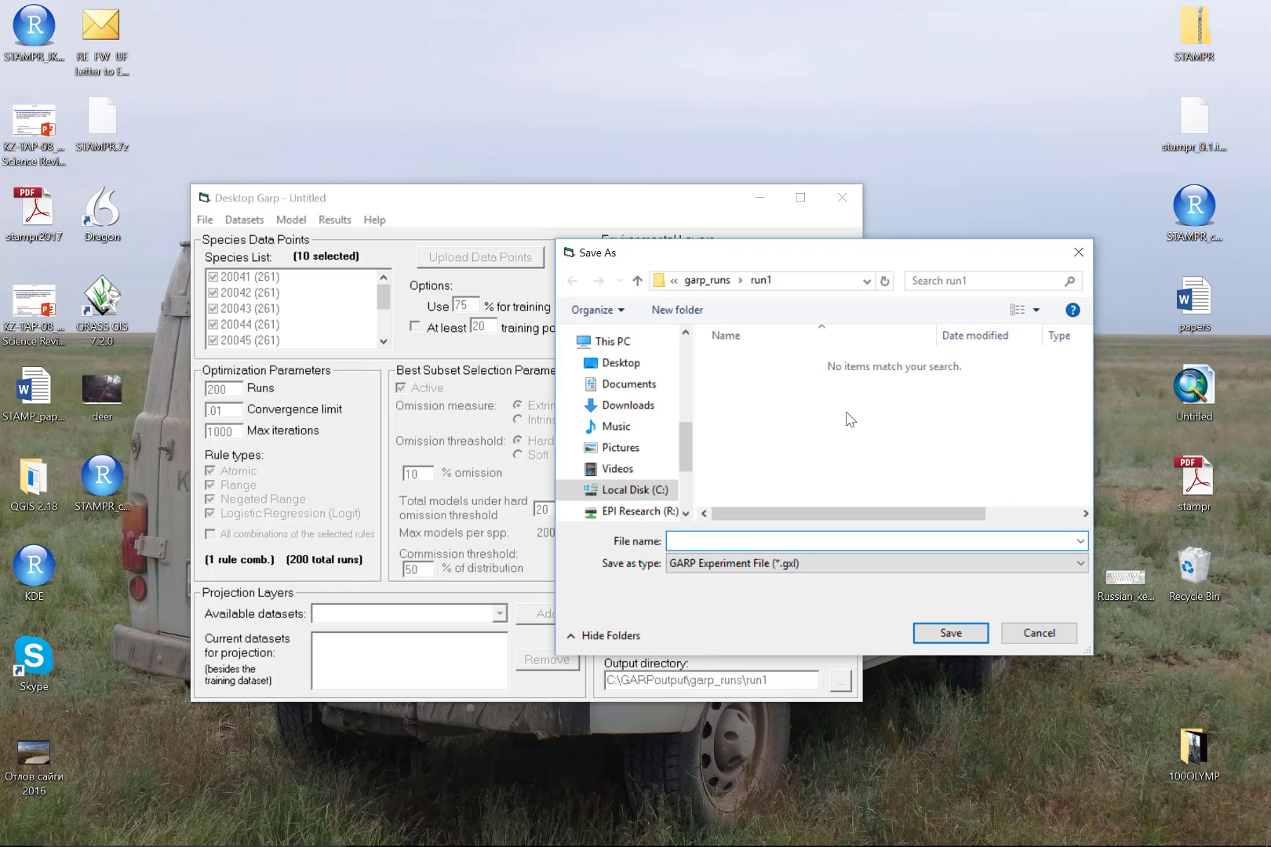
- Save the experiment file as run1_chobe2004.gxl in run1, correcting the mistyped digits in the name
{"action": "type", "text": "run1_chobe2001"}
{"action": "key", "text": "BackSpace"}
{"action": "key", "text": "BackSpace"}
{"action": "type", "text": "04"}
{"action": "left_click", "coordinate": [957, 641]}
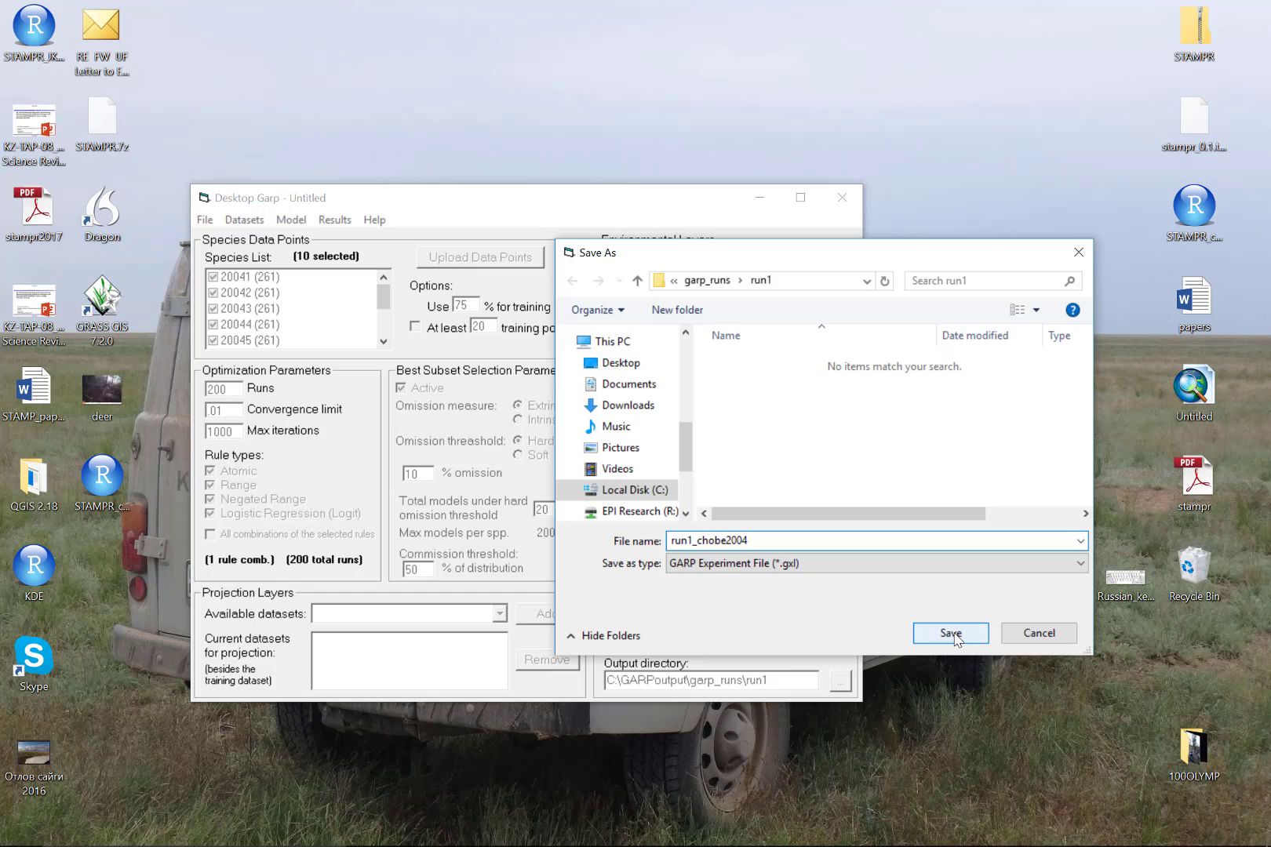
{"action": "left_click", "coordinate": [955, 636]}
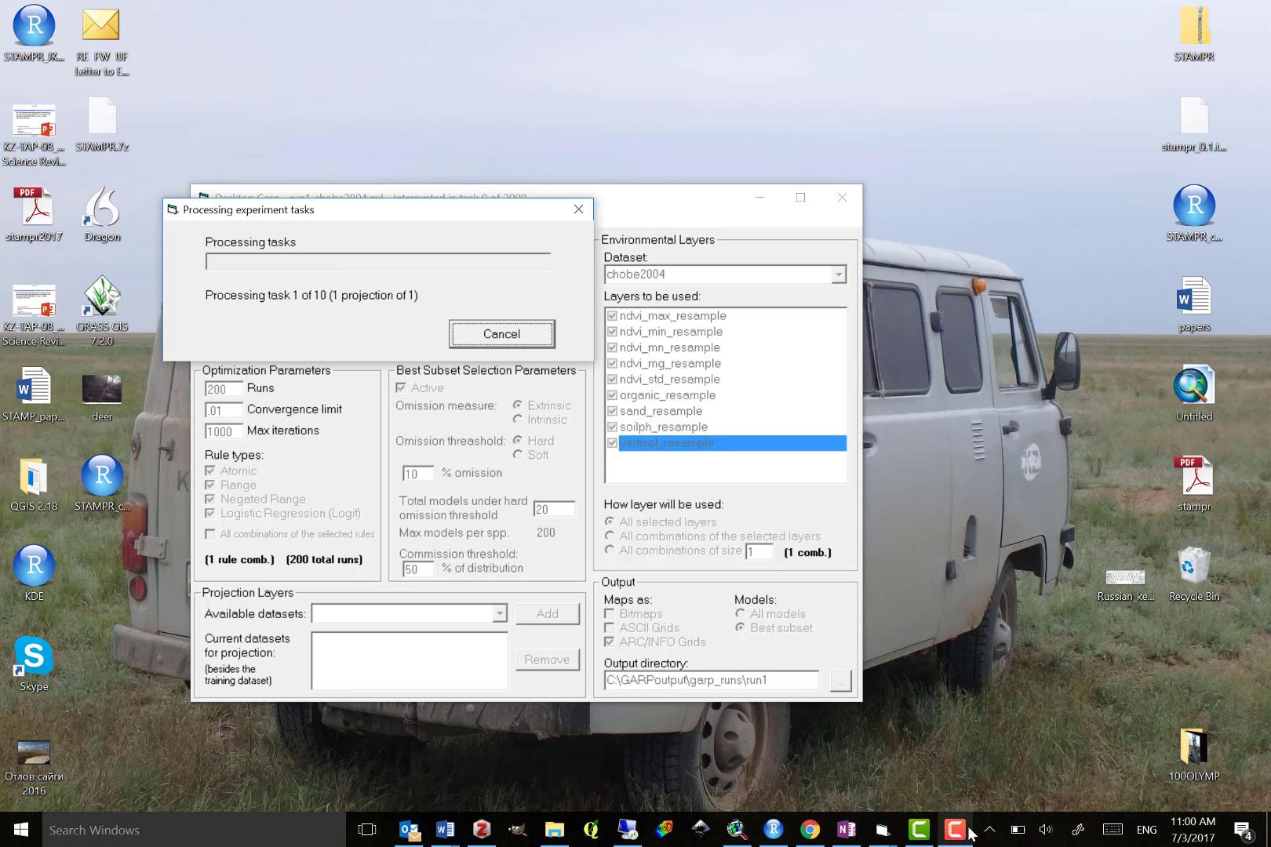
{"action": "left_click", "coordinate": [957, 830]}
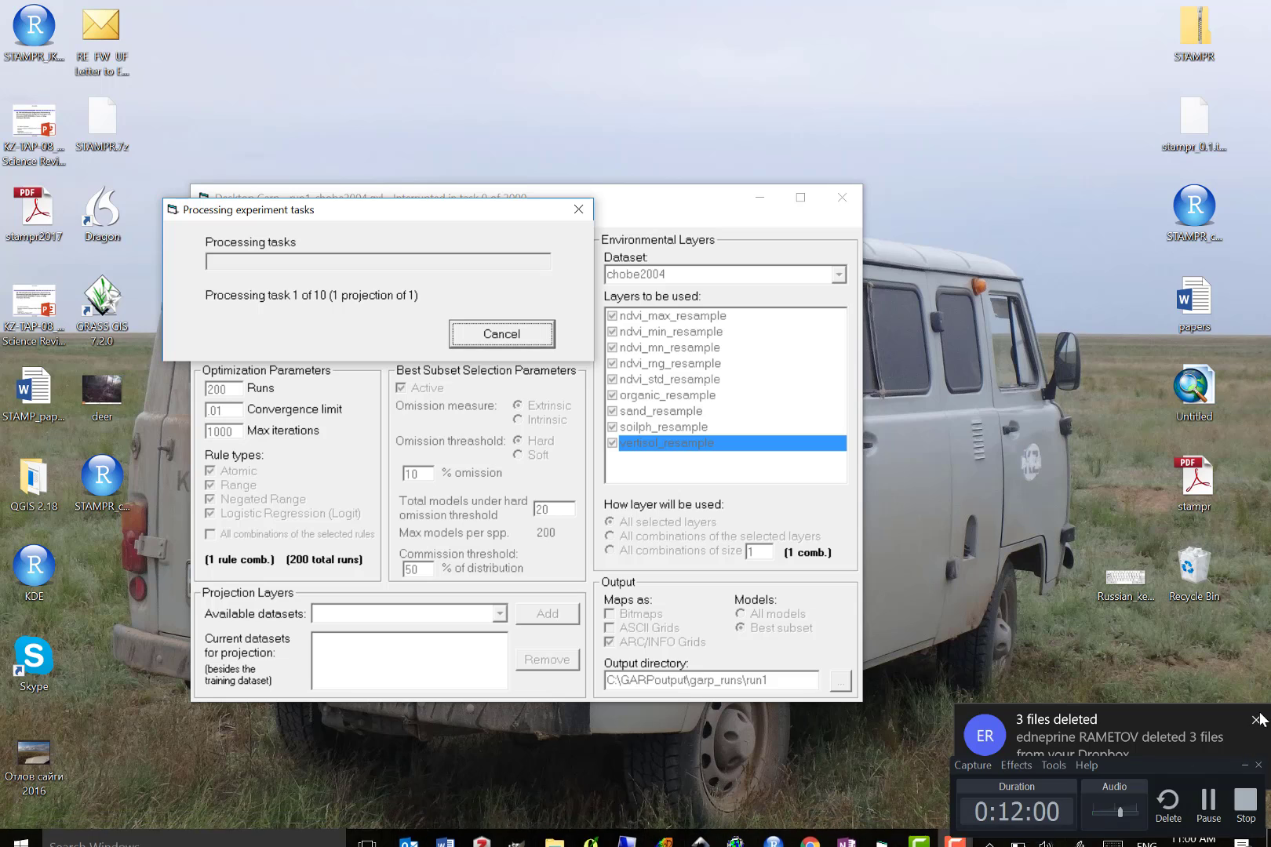